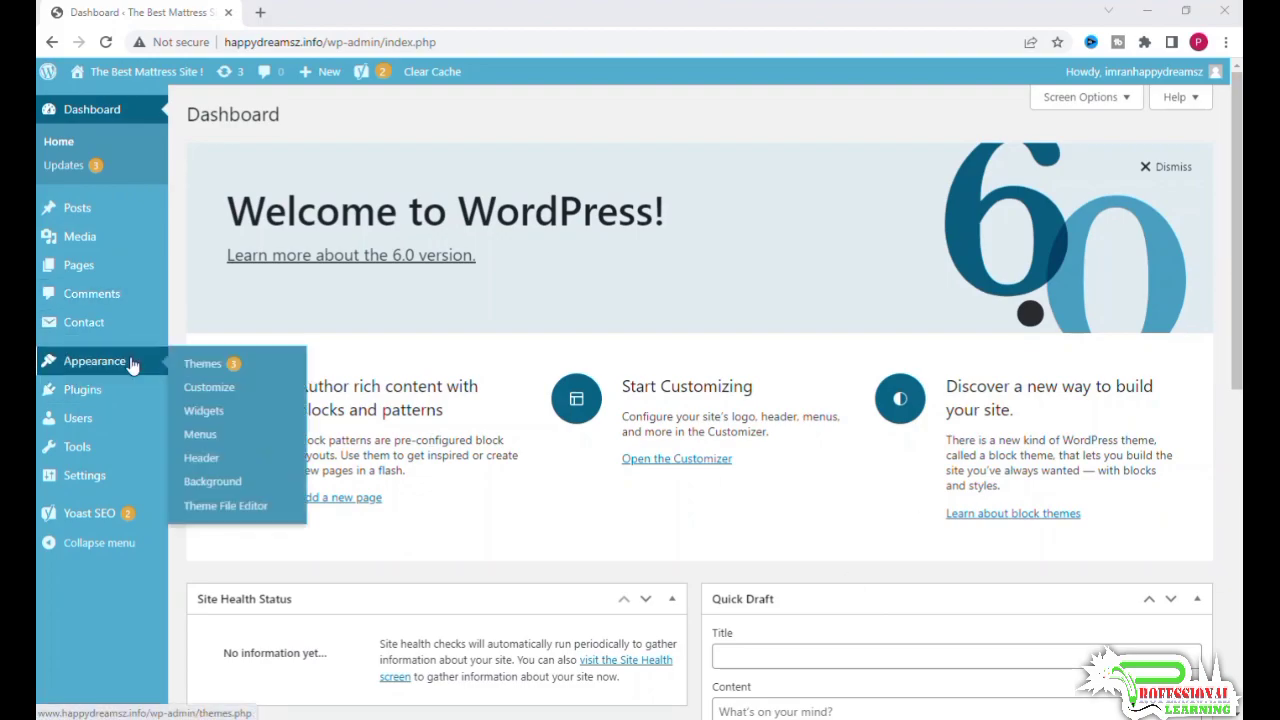
- Go to Appearance > Menus to manage the site's navigation menus
click(200, 434)
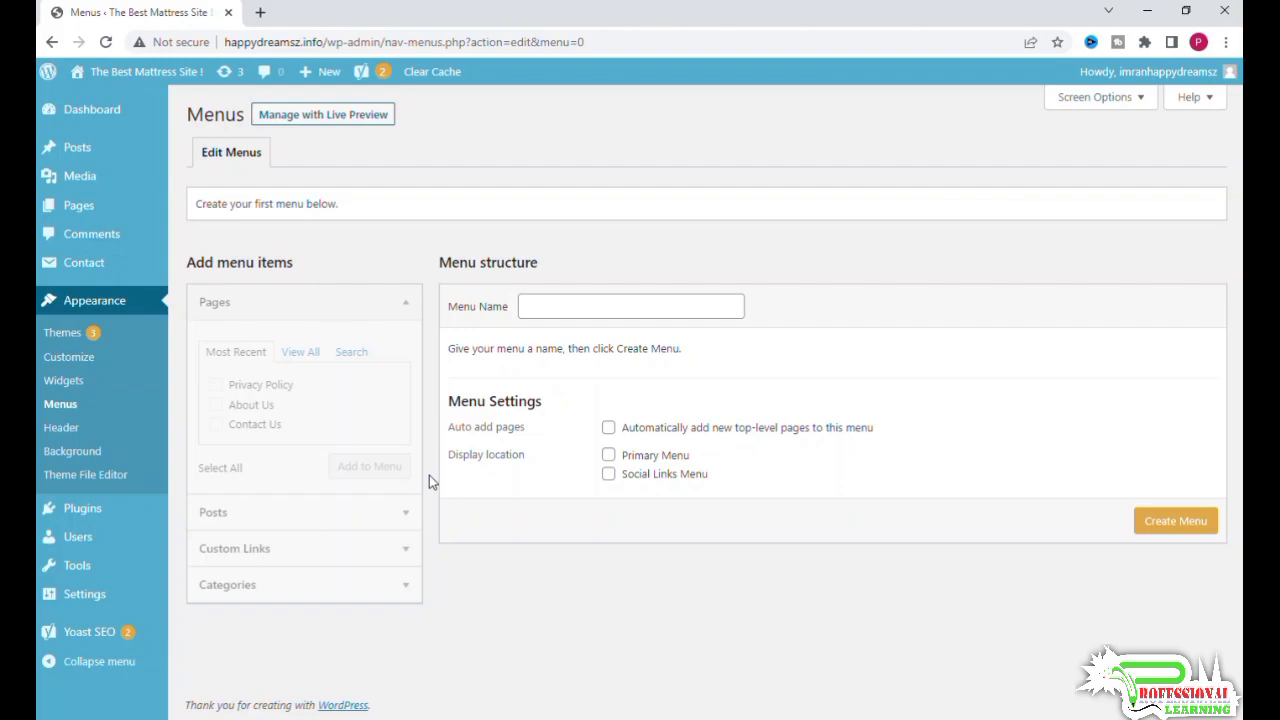
click(553, 303)
click(822, 300)
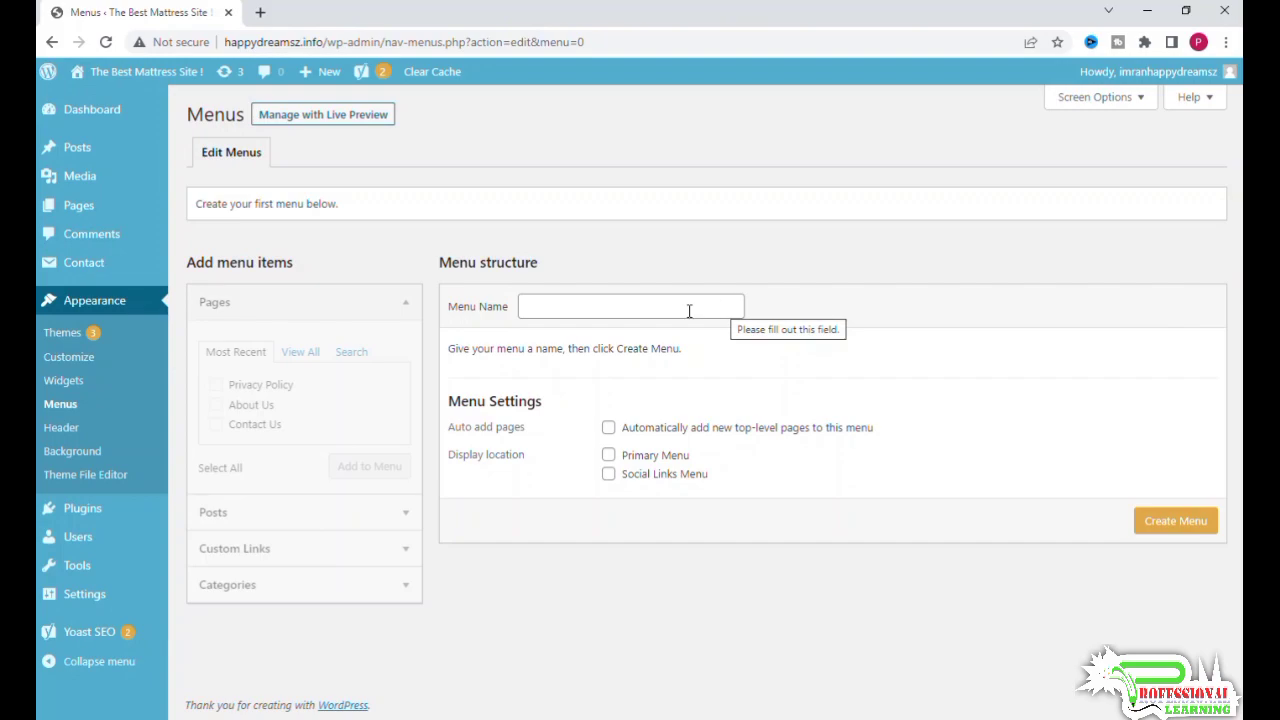
- Name the new menu Top Menu using the suggested name
click(690, 310)
text(Top Menu)
click(652, 350)
click(841, 321)
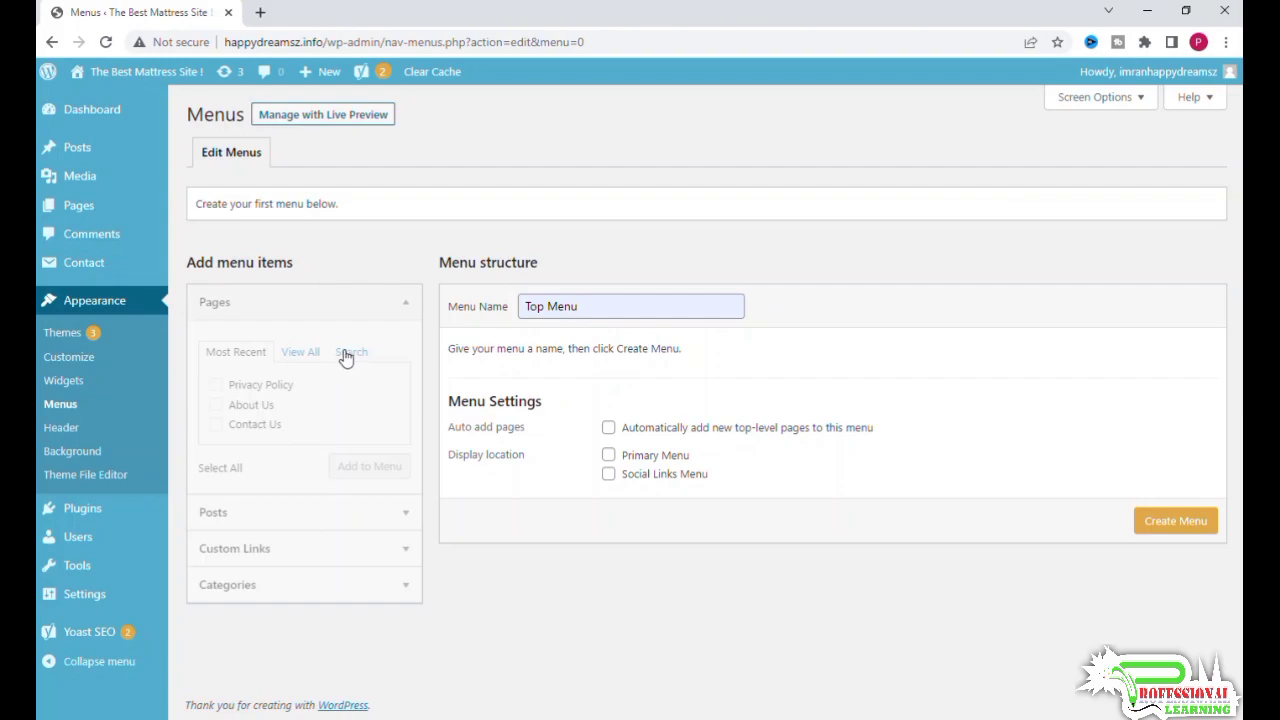
- Browse the Pages tabs, then create the empty Top Menu
click(300, 352)
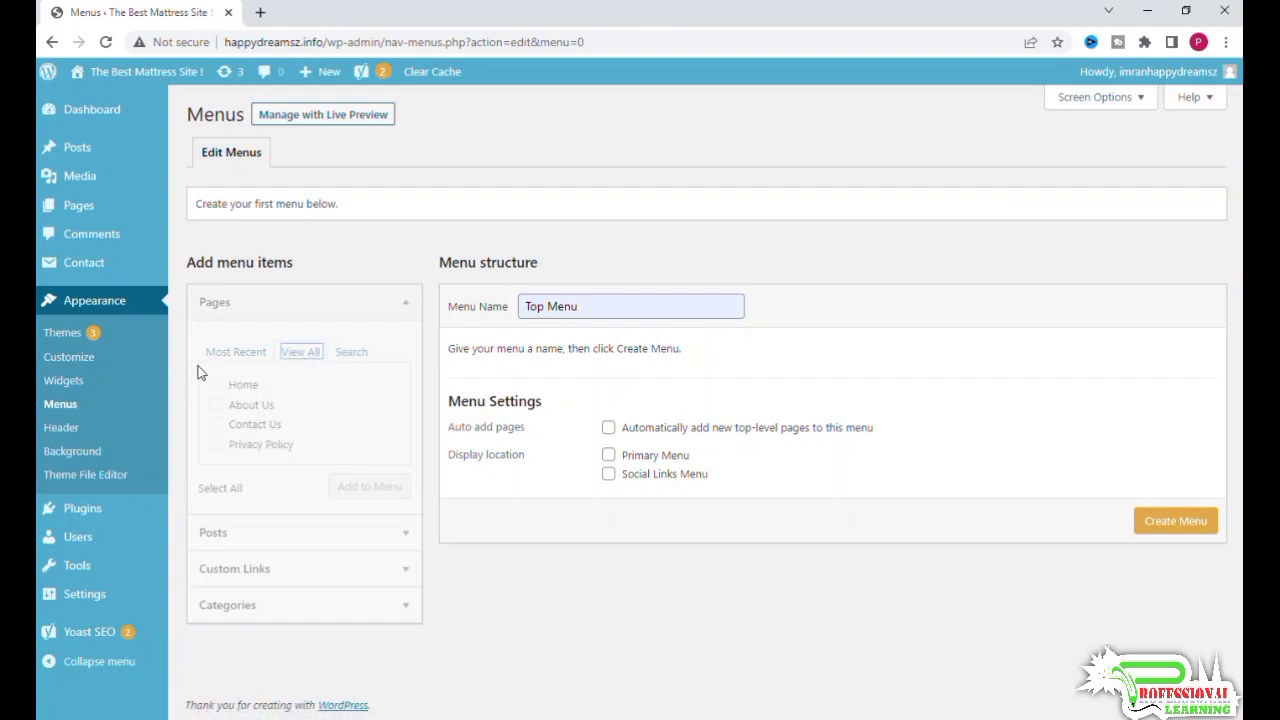
click(236, 352)
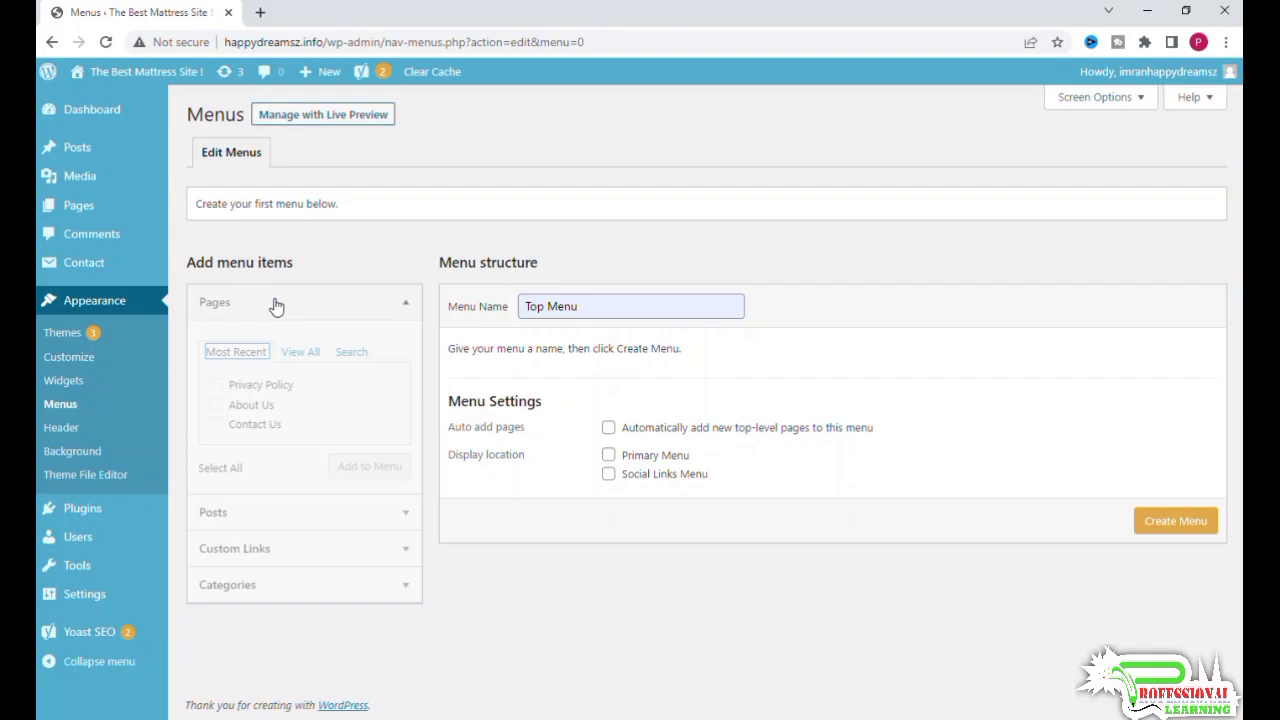
click(1176, 521)
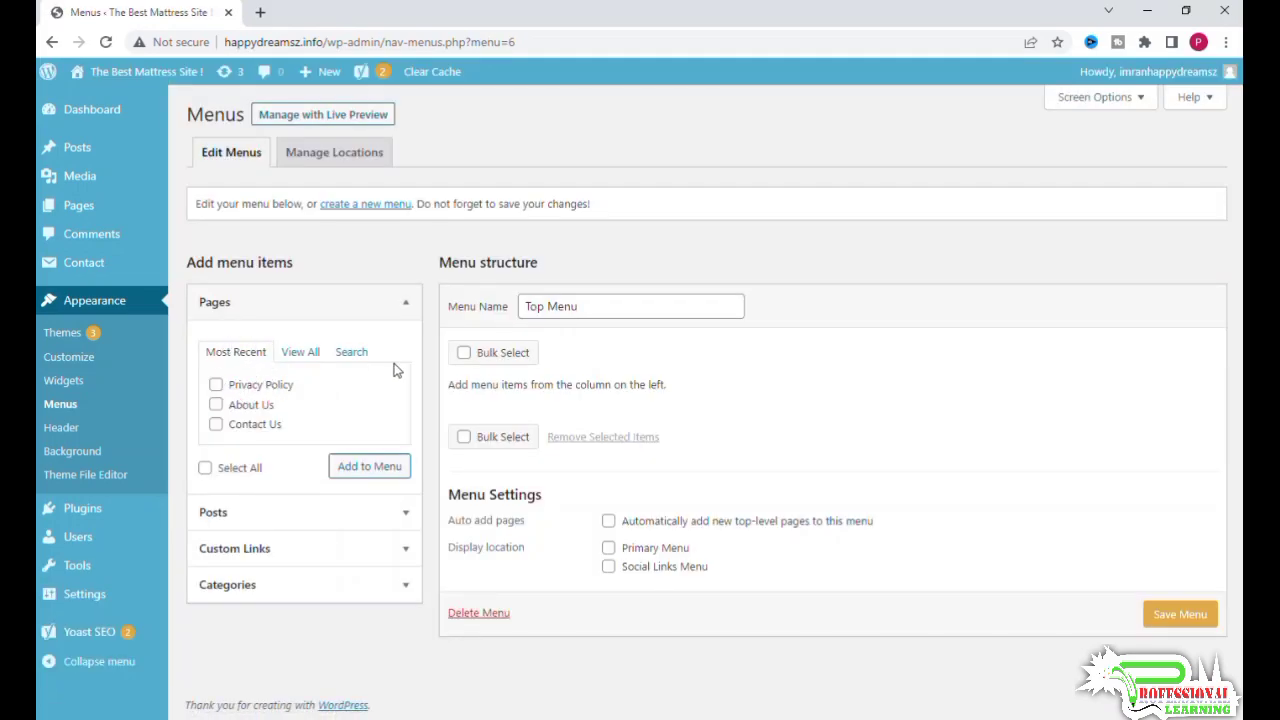
click(406, 303)
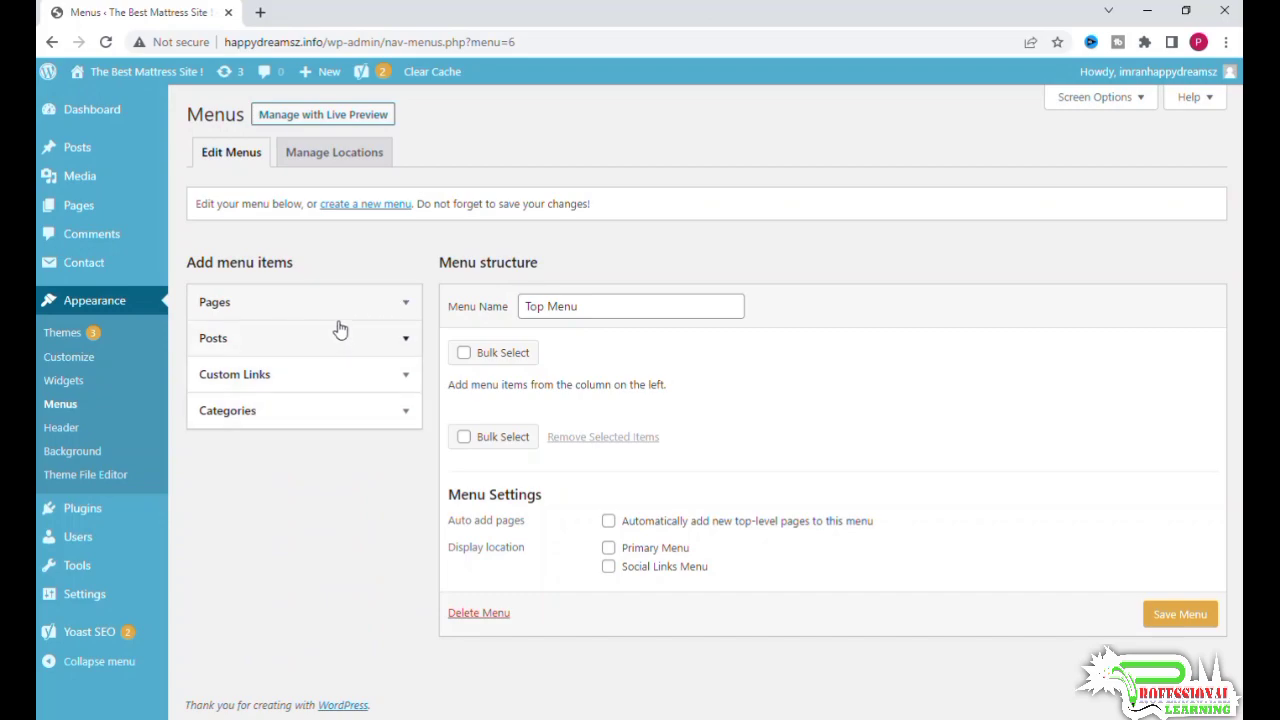
click(400, 307)
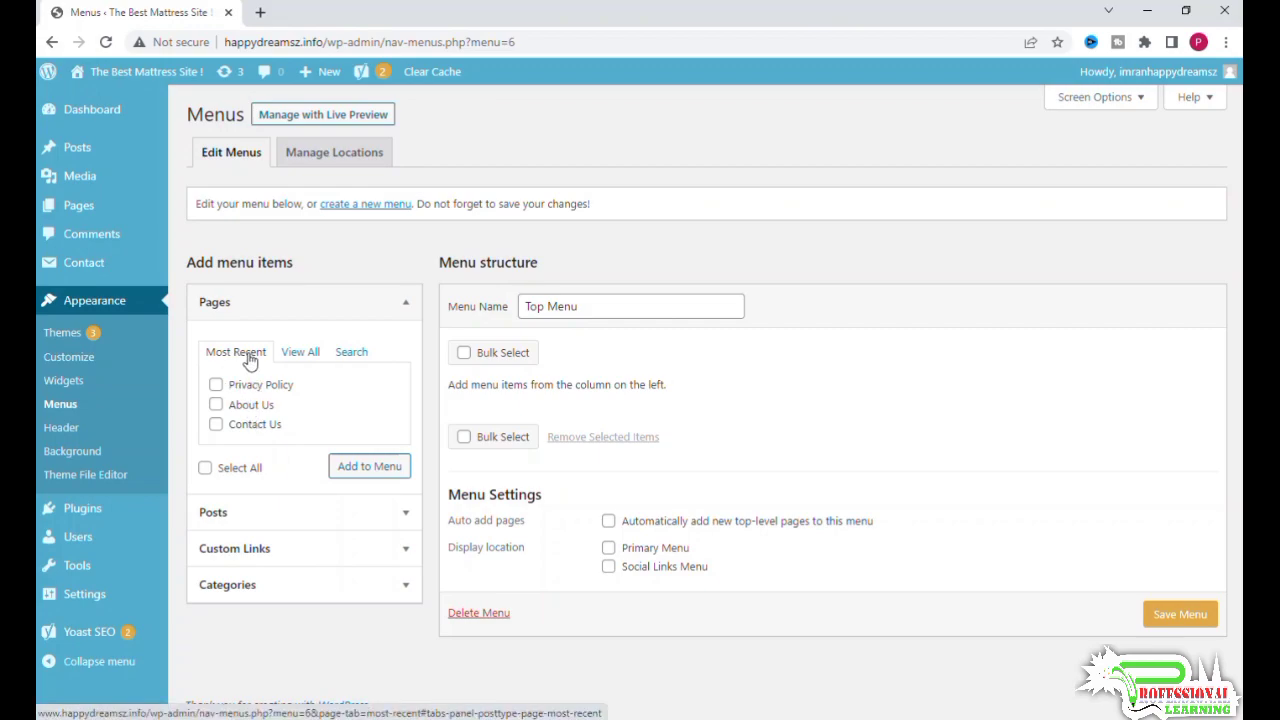
click(300, 352)
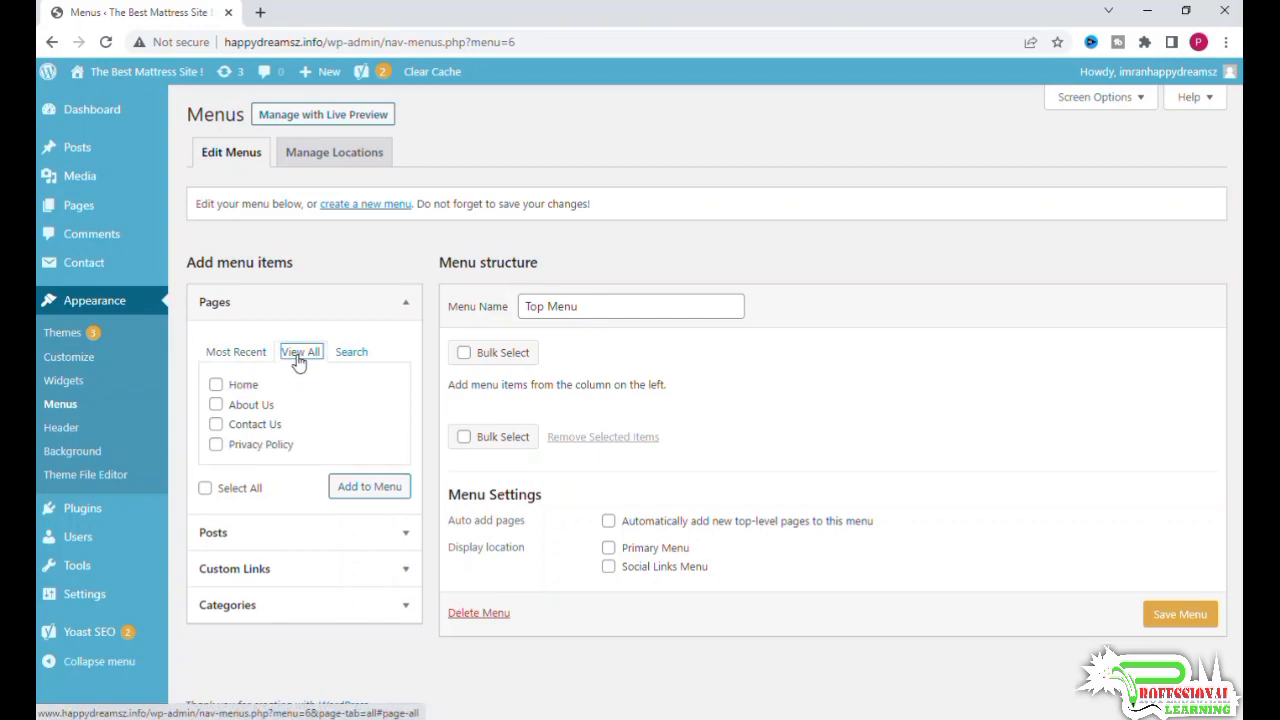
click(350, 352)
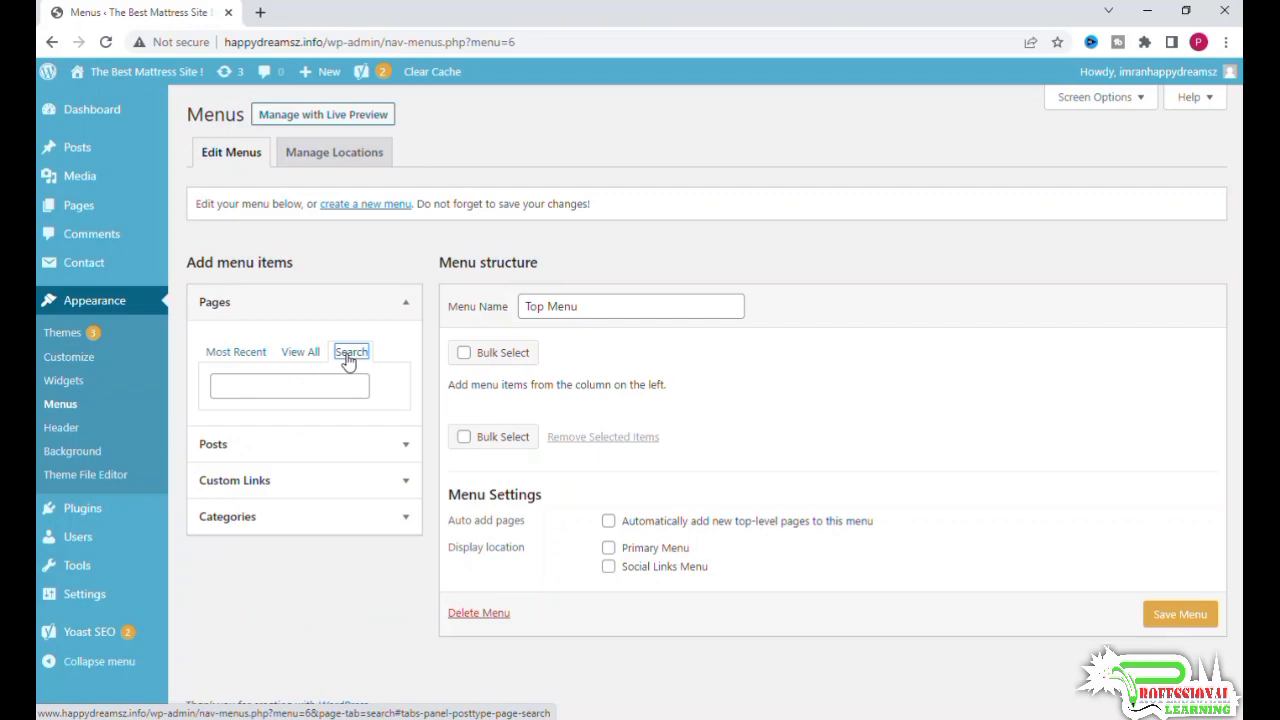
click(403, 444)
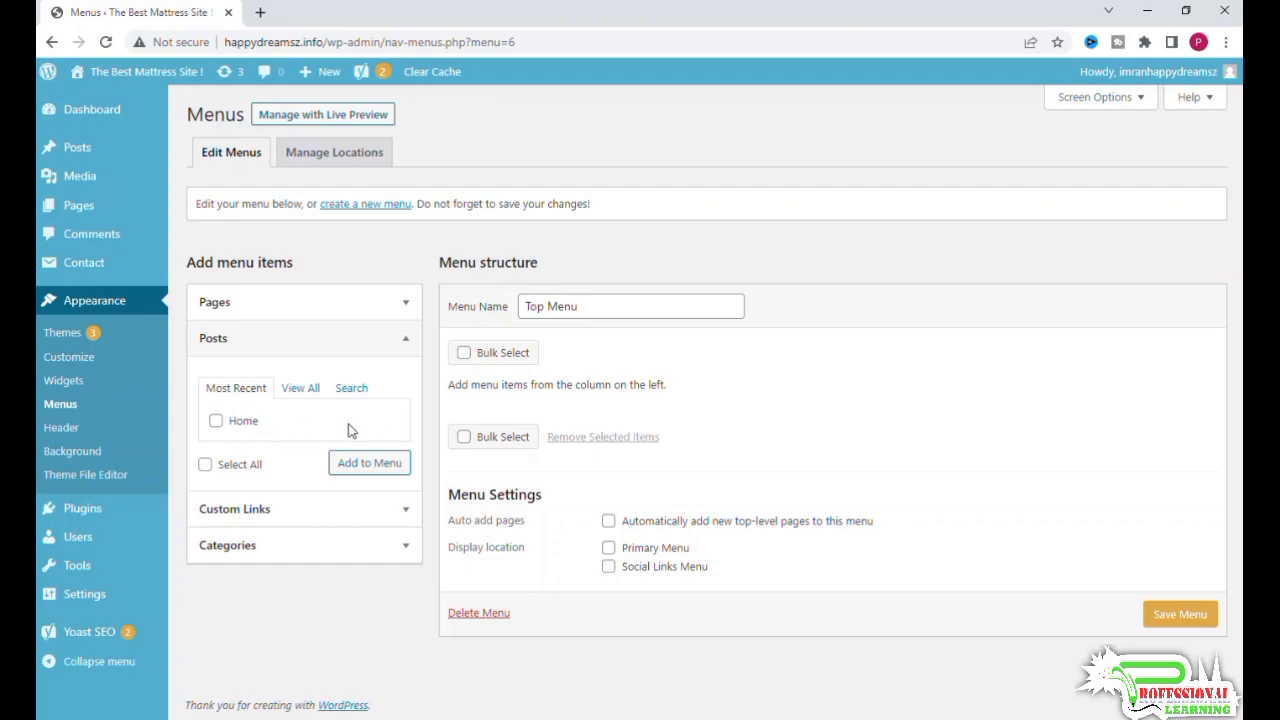
click(387, 506)
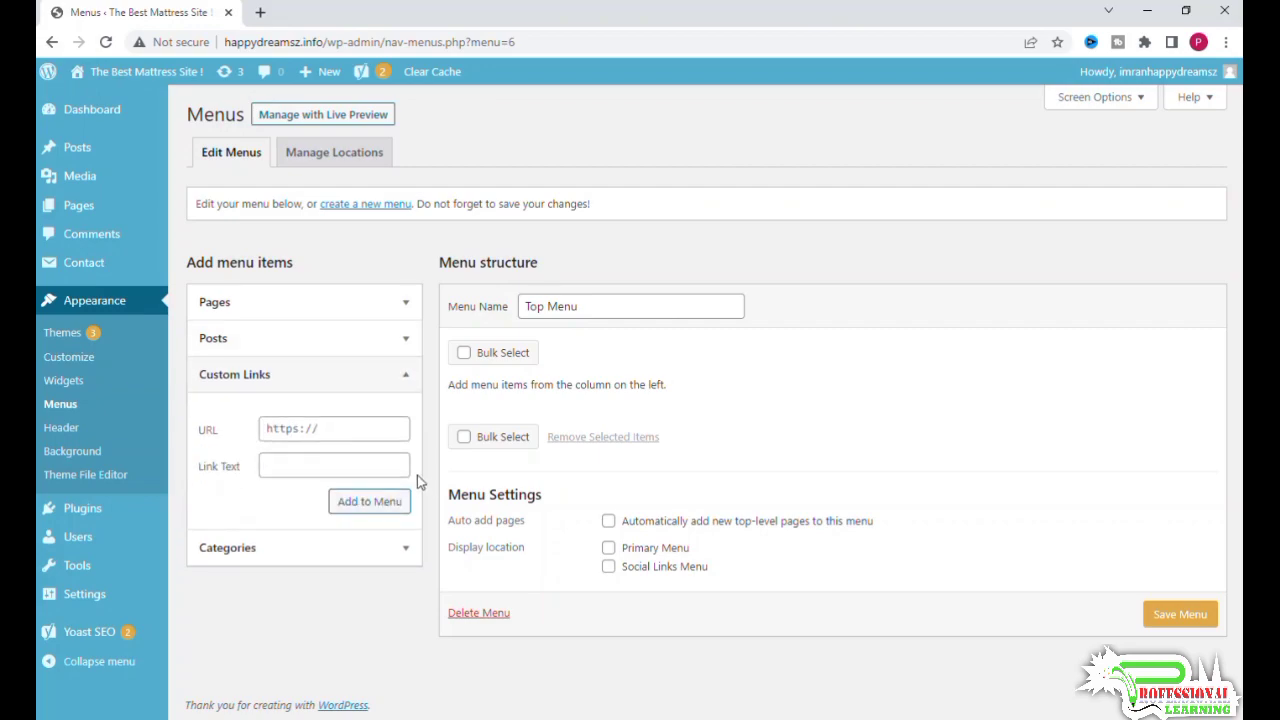
click(357, 428)
click(338, 465)
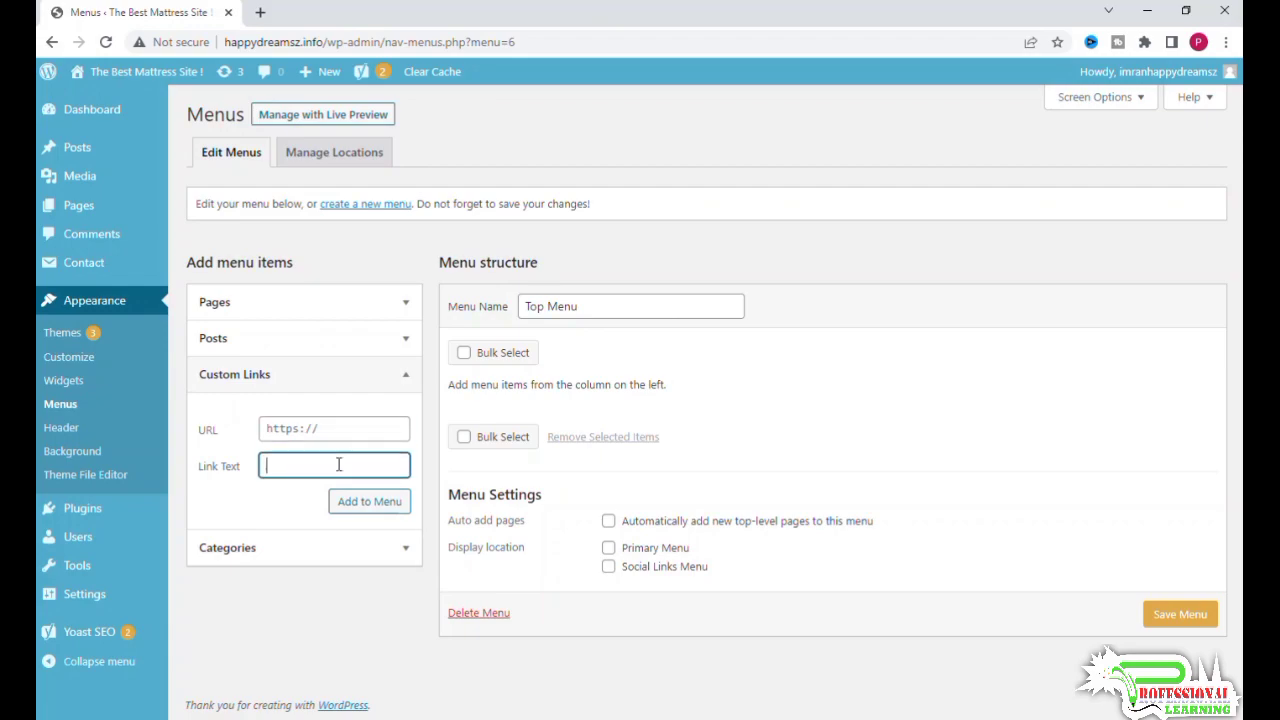
click(405, 547)
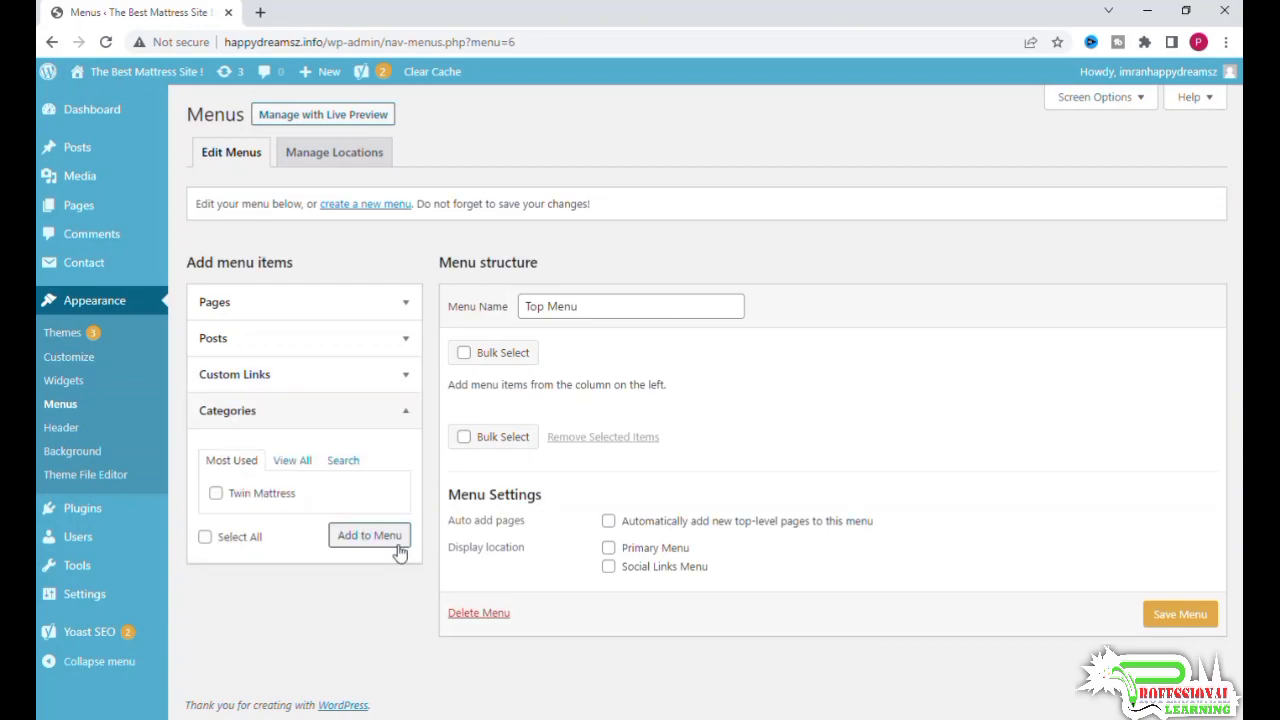
click(292, 460)
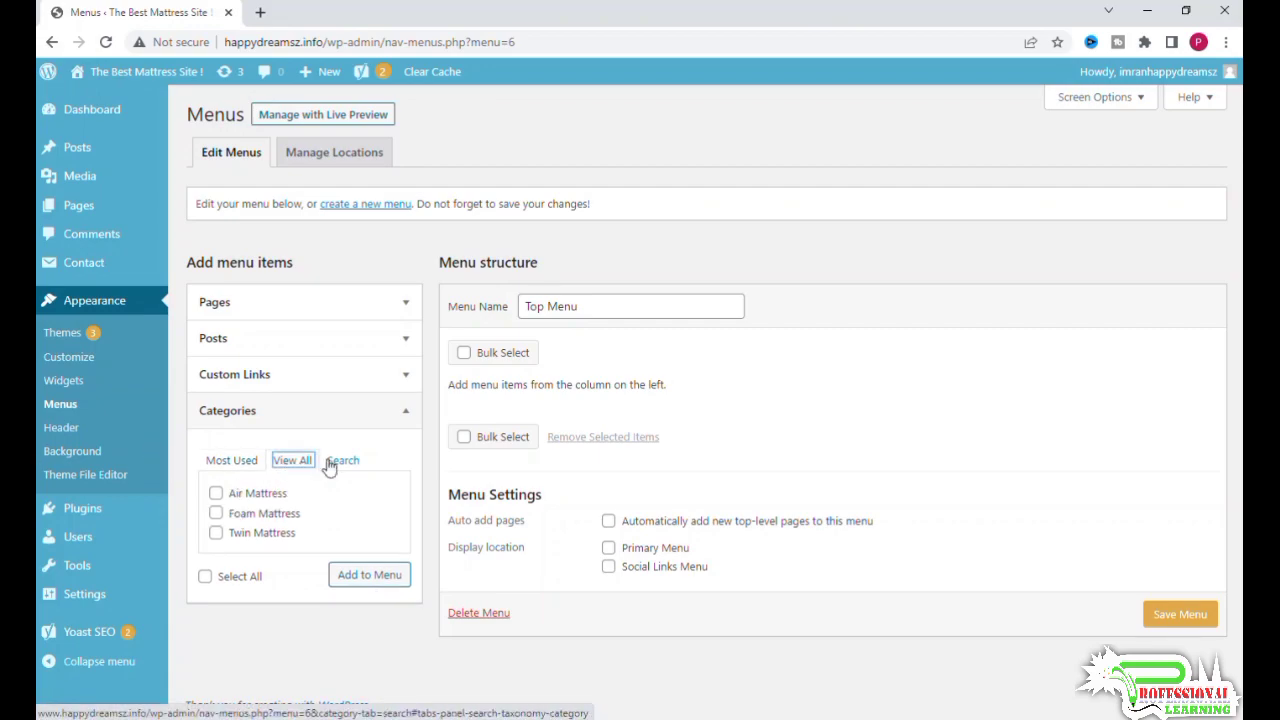
click(405, 410)
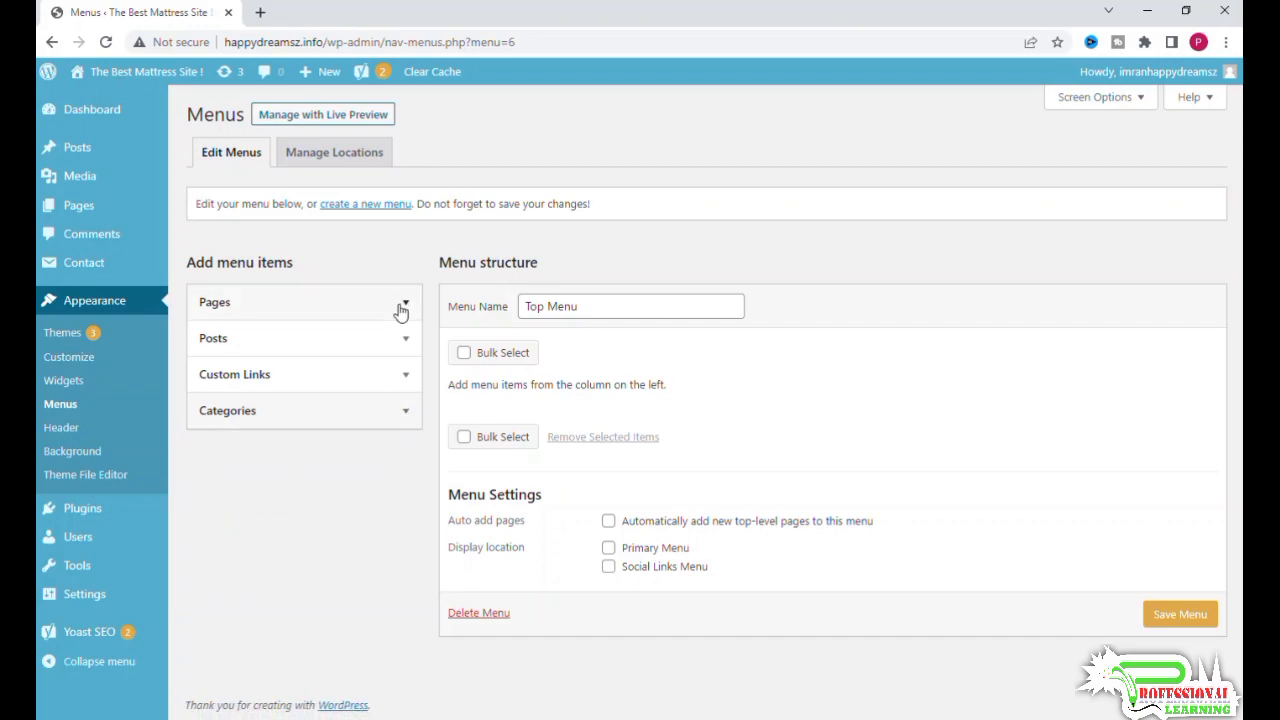
click(403, 305)
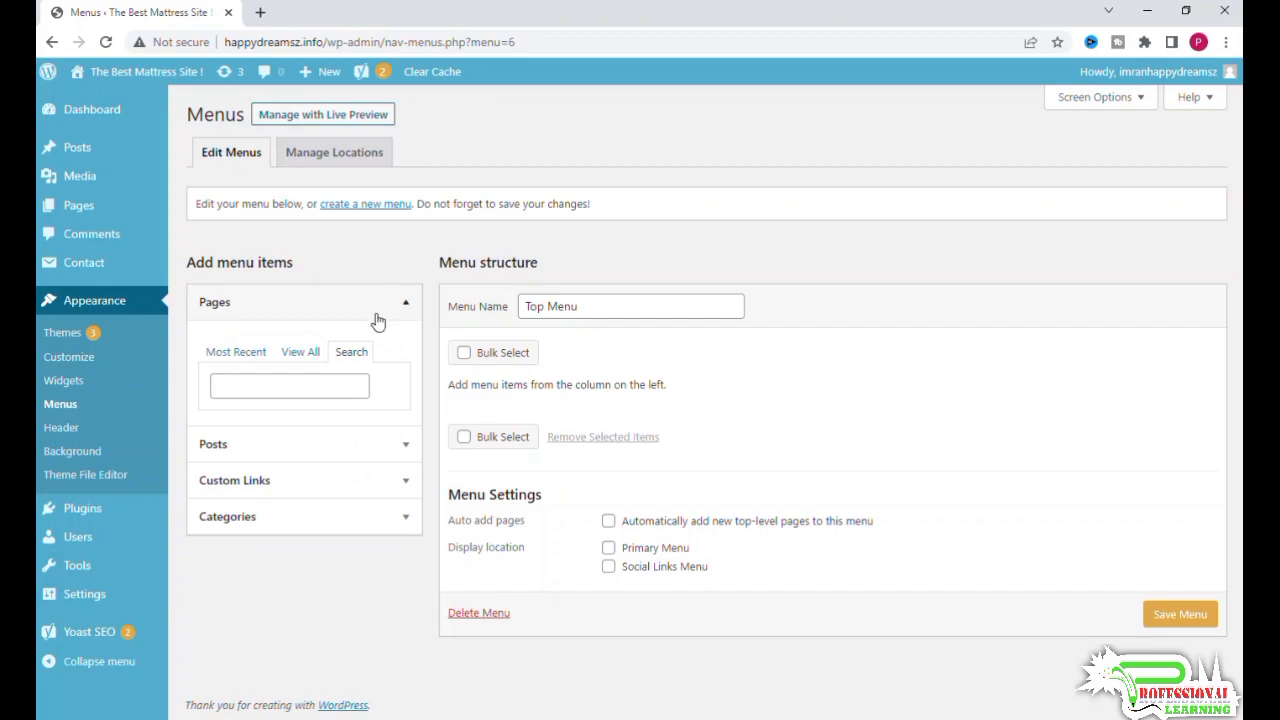
- Select all four pages under View All and add them to Top Menu
click(300, 352)
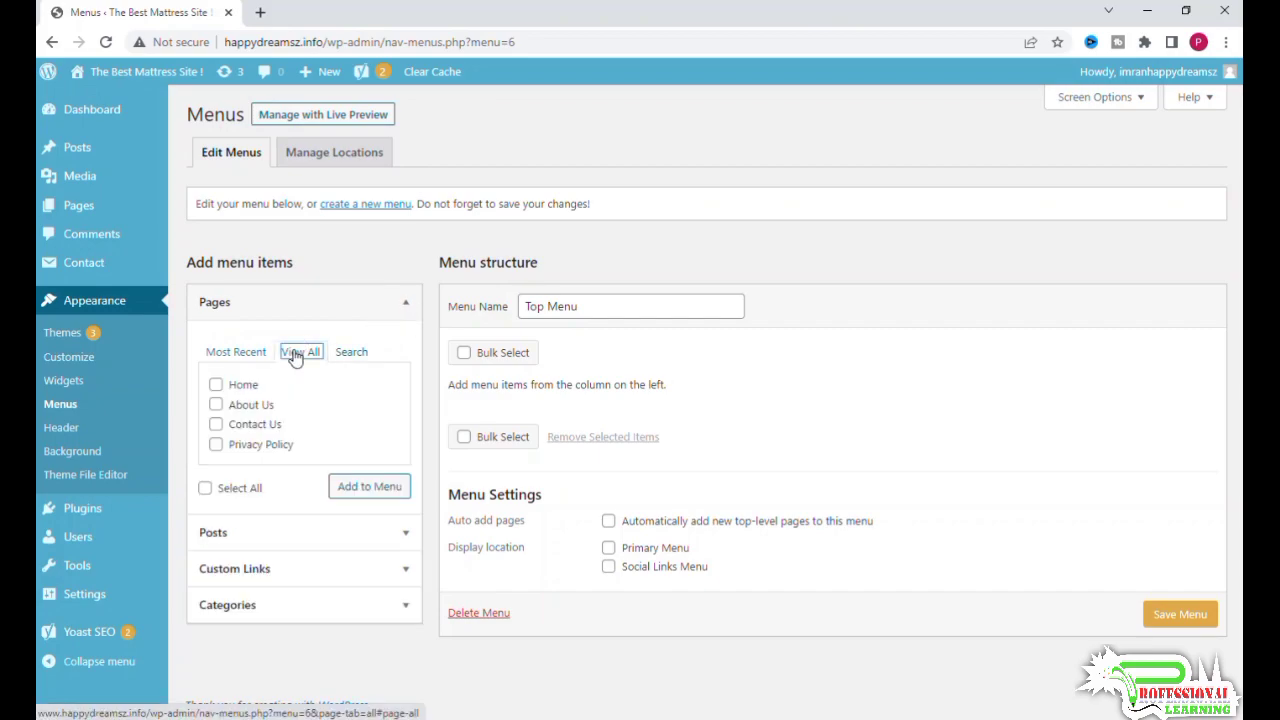
click(216, 384)
click(216, 424)
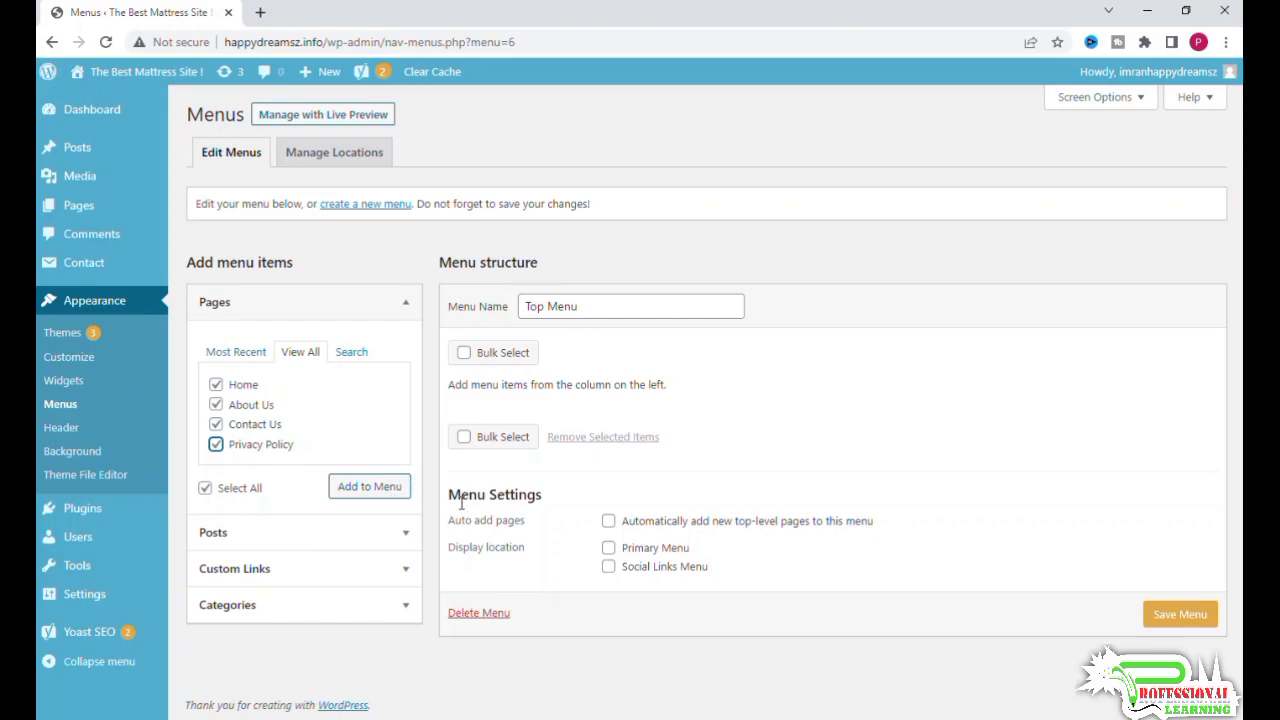
click(370, 487)
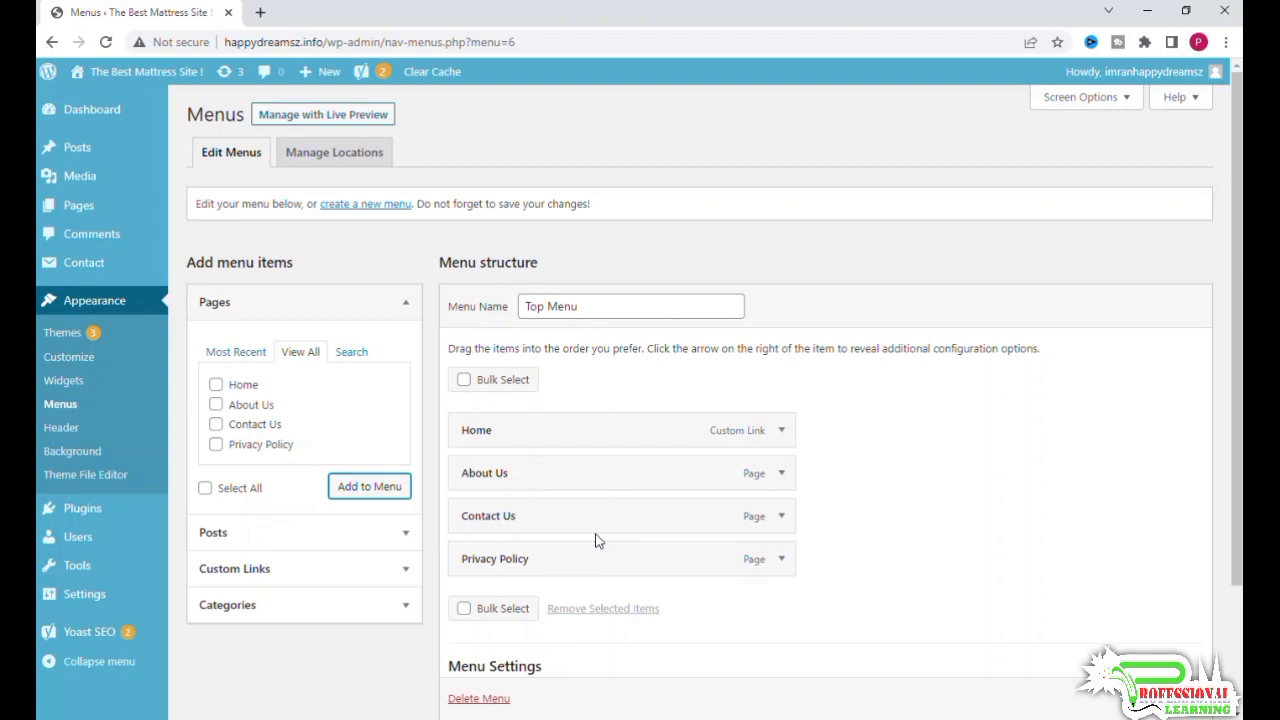
scroll(620, 480, down, 2)
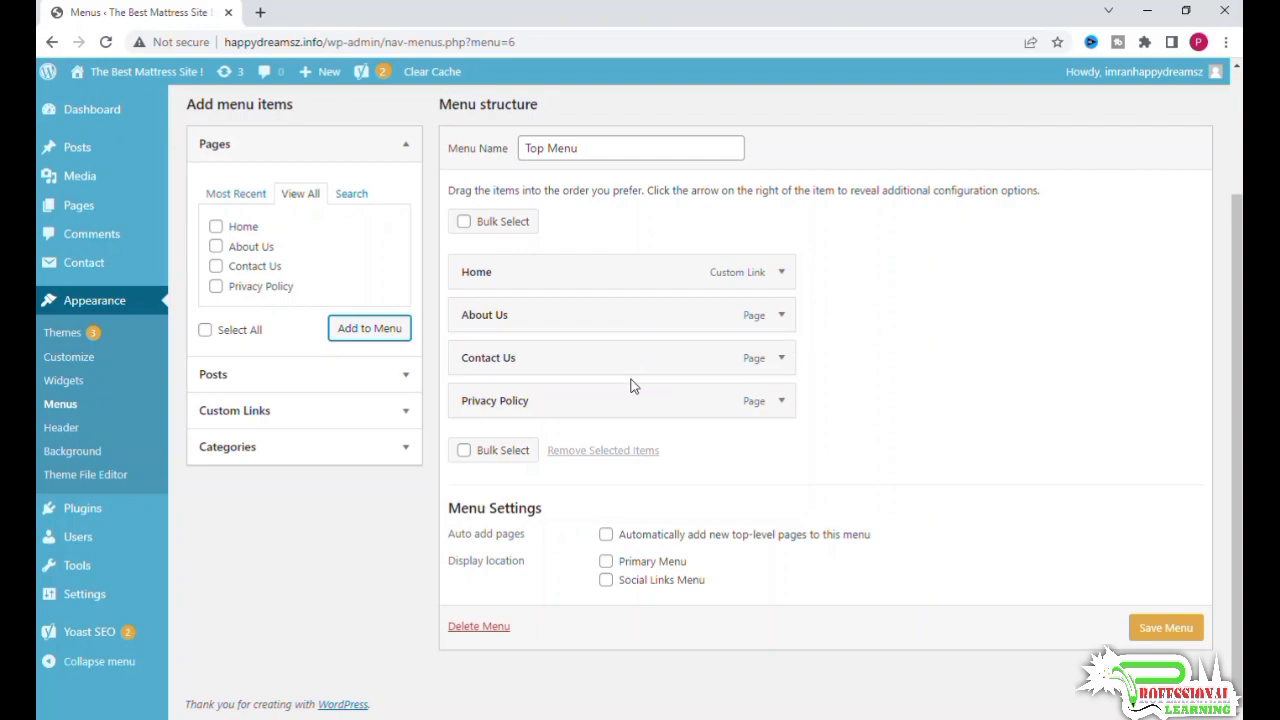
drag(625, 358, 631, 320)
mouse_move(600, 405)
mouse_down()
mouse_move(600, 430)
mouse_move(605, 322)
mouse_move(605, 372)
mouse_up()
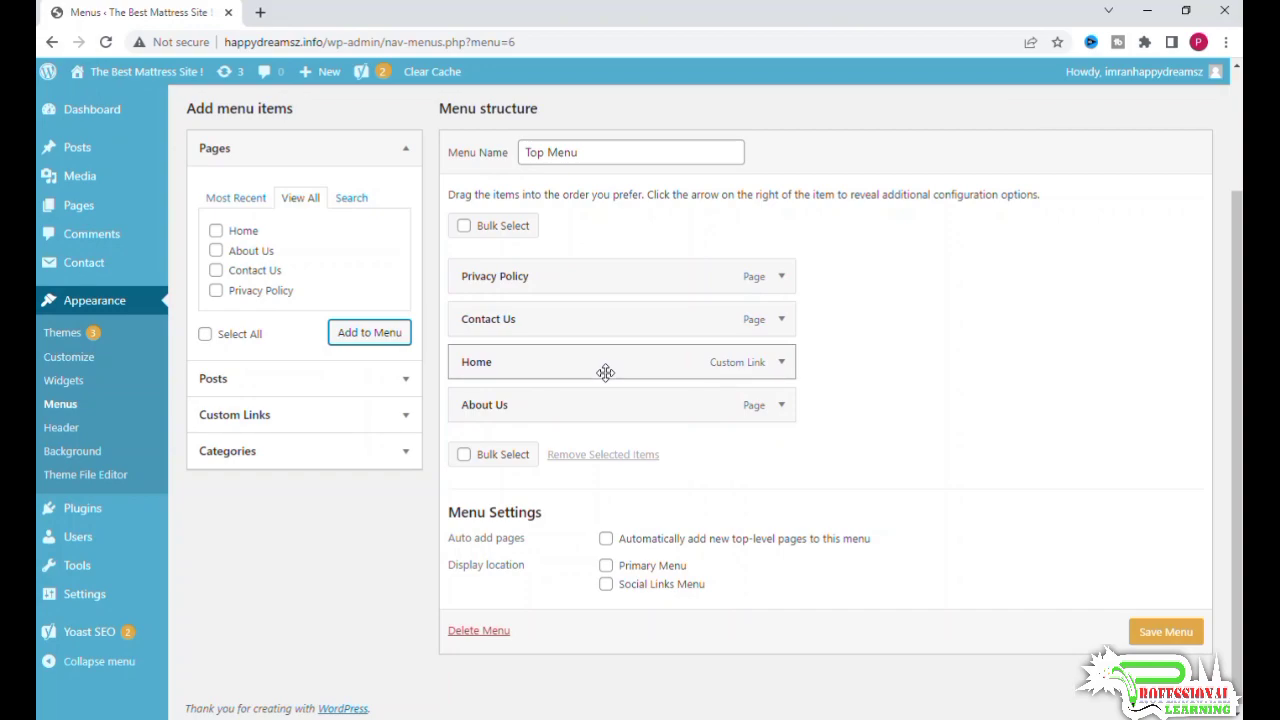
drag(605, 372, 610, 276)
drag(572, 410, 615, 322)
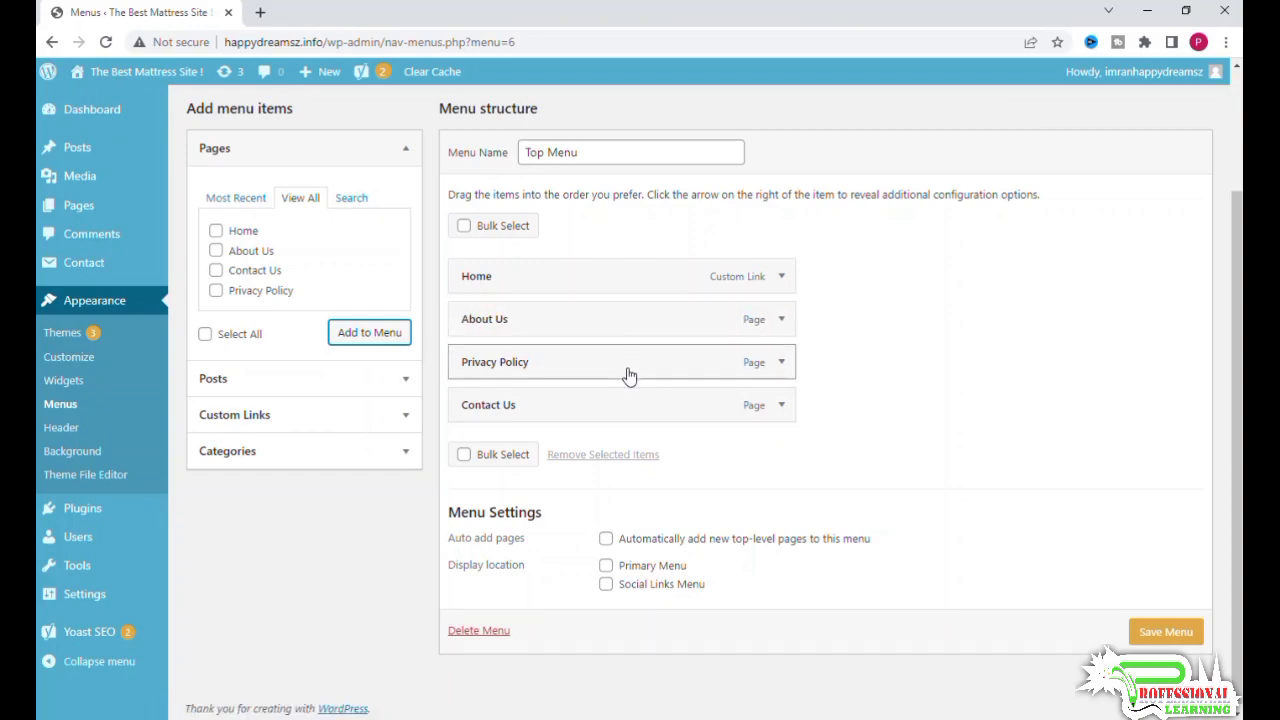
mouse_move(628, 371)
mouse_down()
mouse_move(620, 378)
mouse_move(665, 361)
mouse_up()
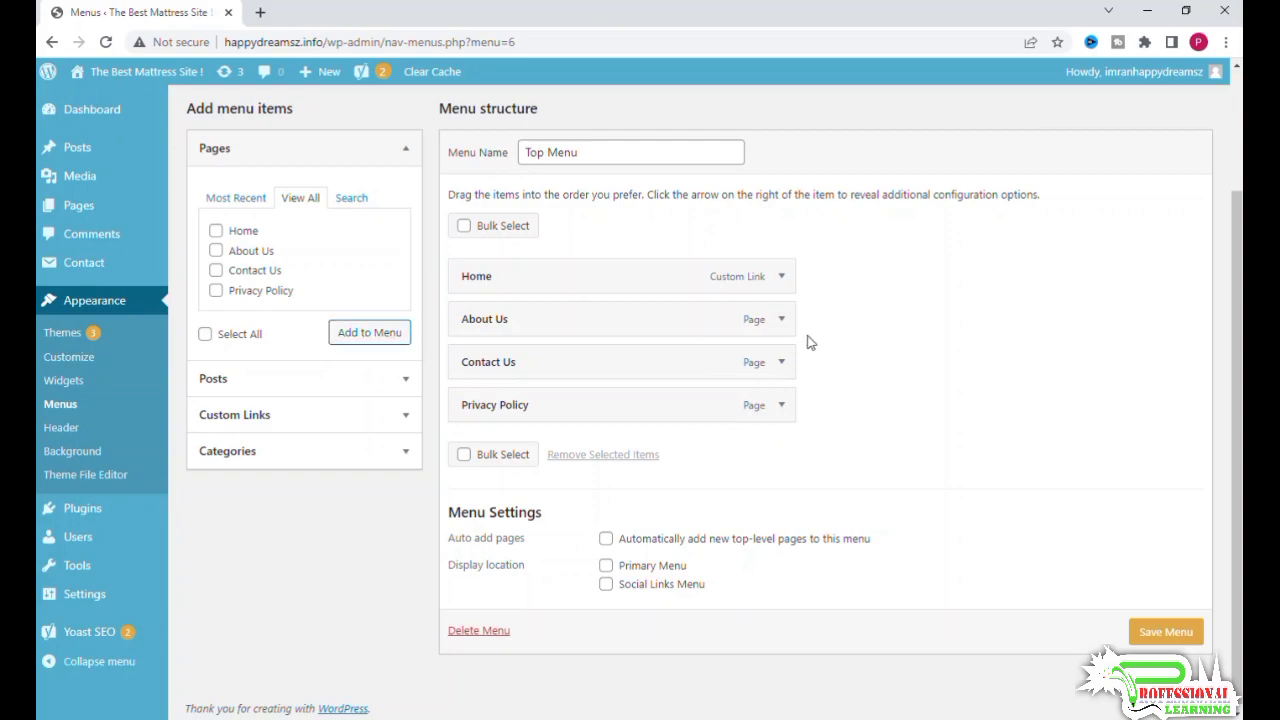
- Inspect the About Us item's navigation label settings and collapse them again unchanged
click(781, 319)
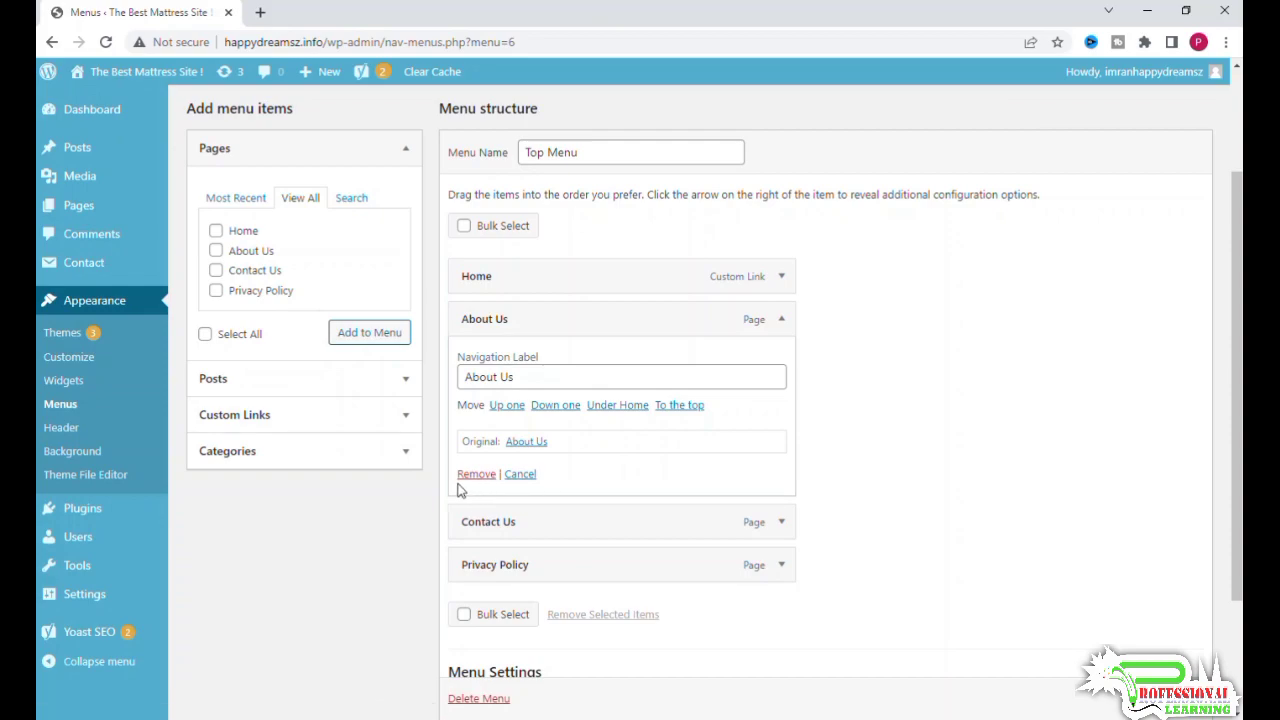
drag(458, 474, 498, 478)
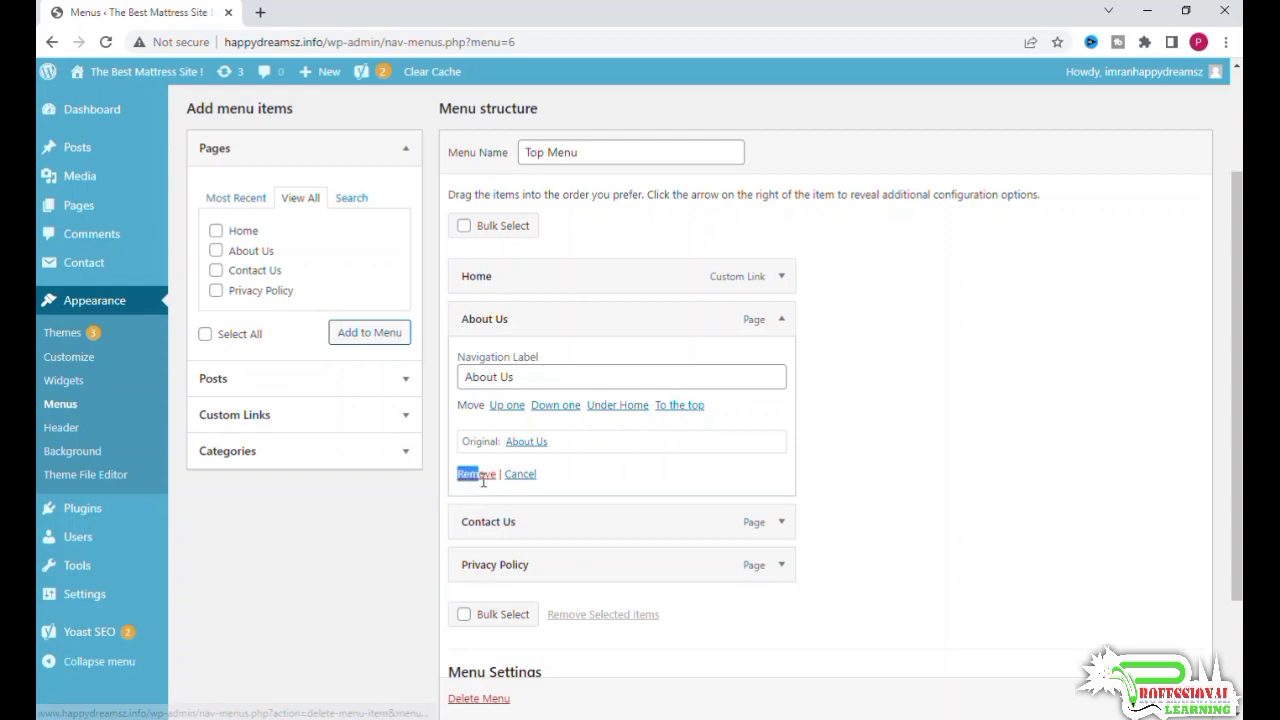
click(857, 488)
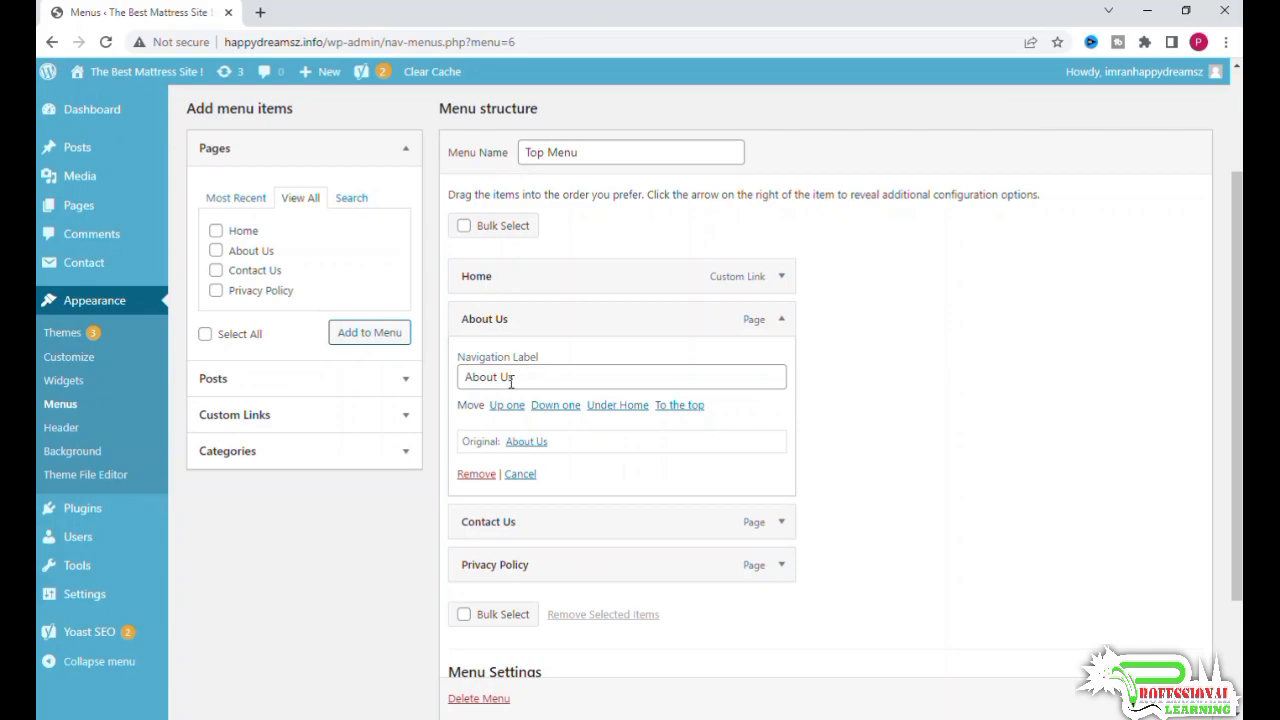
drag(575, 377, 430, 385)
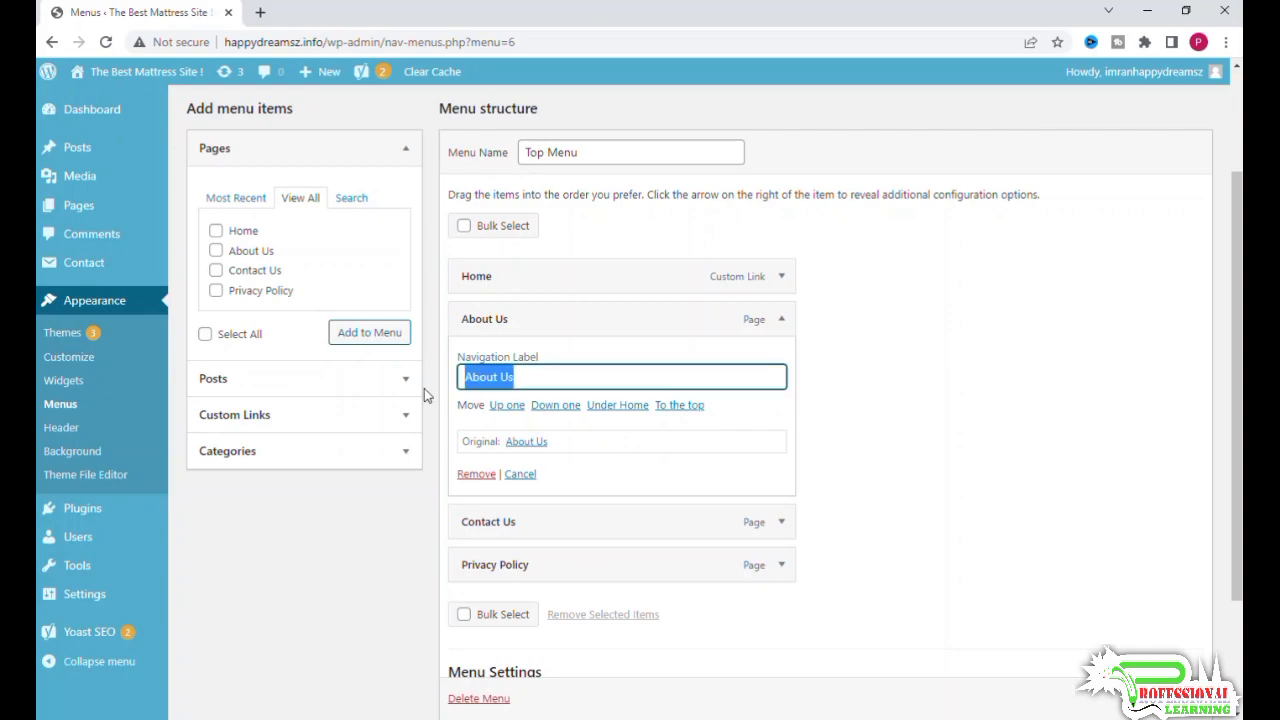
click(877, 430)
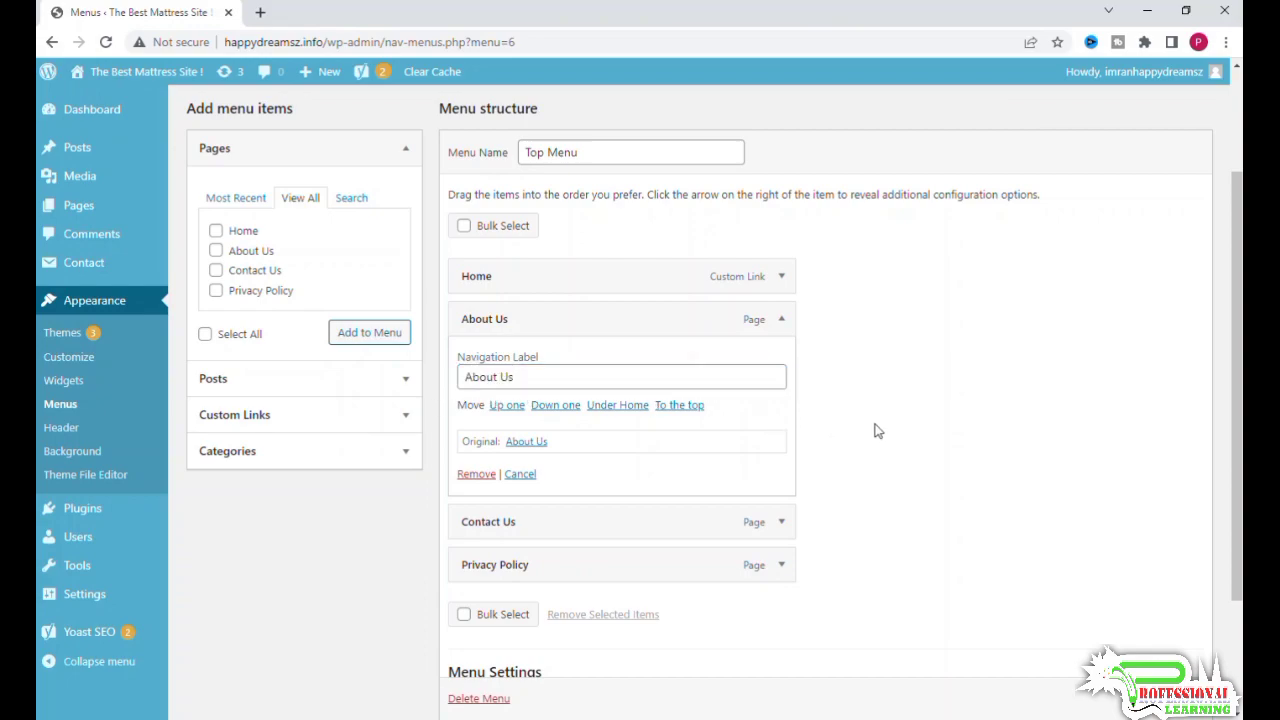
click(780, 319)
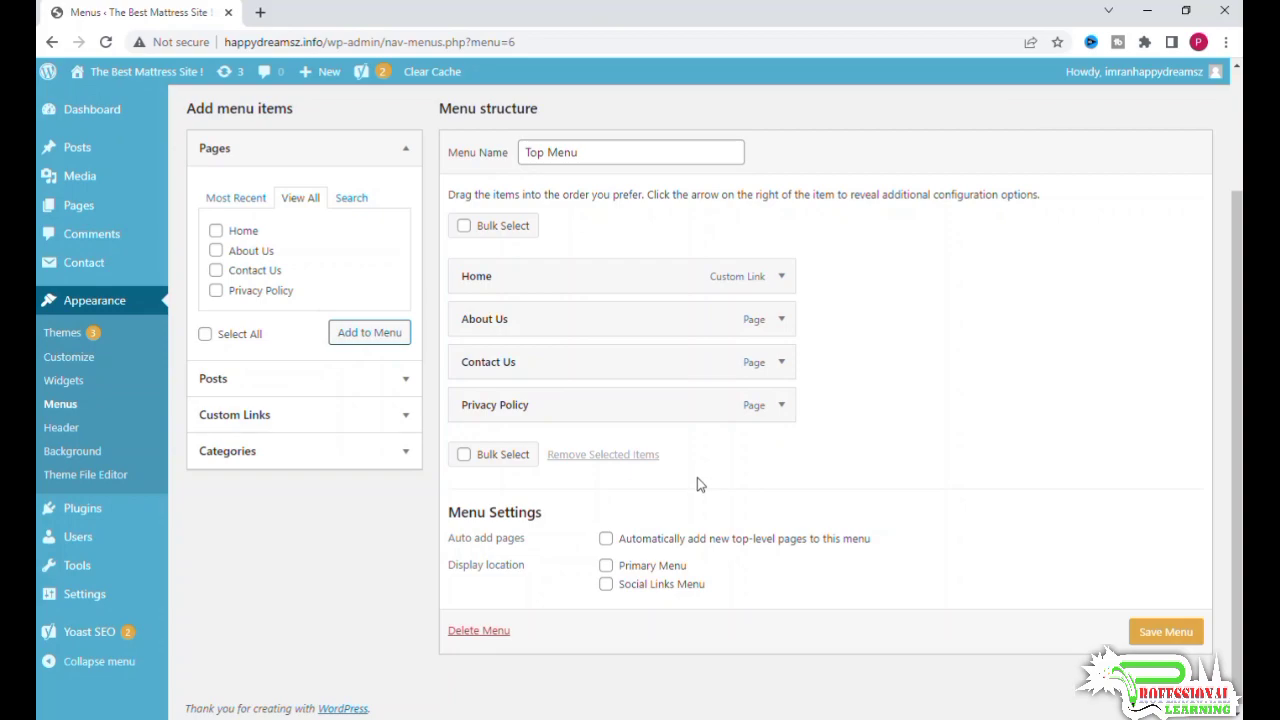
scroll(697, 477, down, 1)
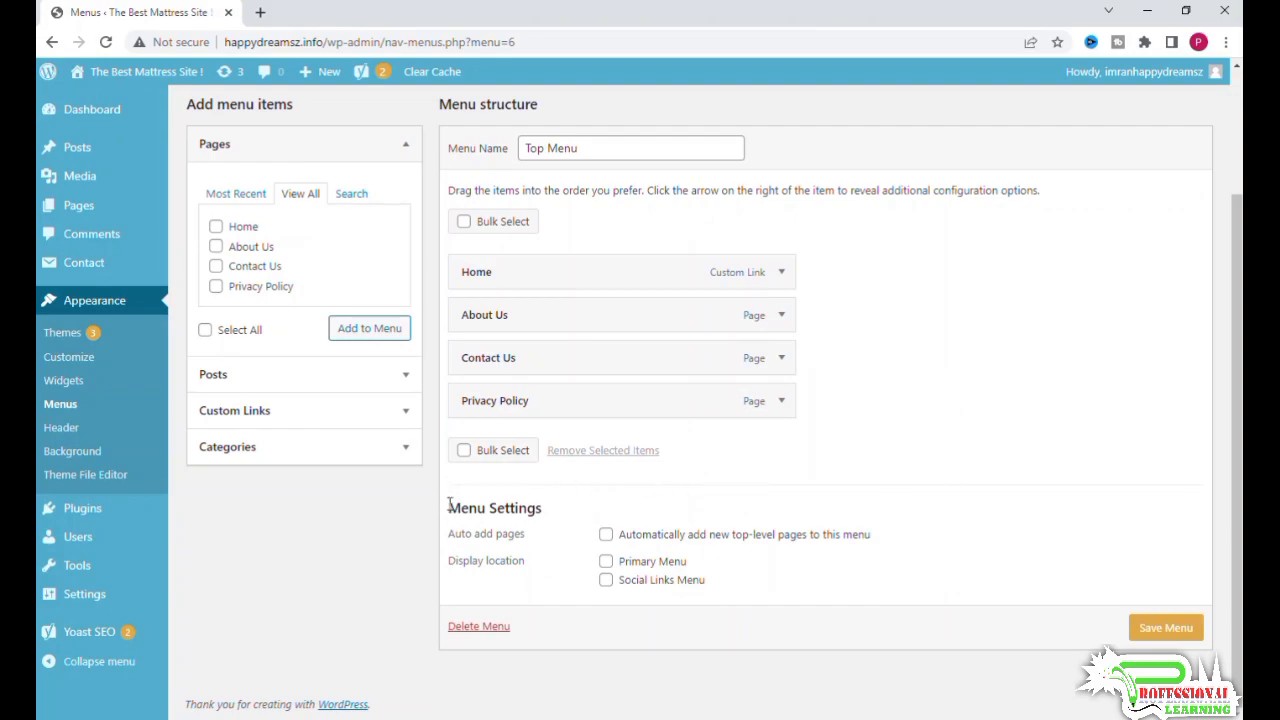
- Under Menu Settings, assign Top Menu to the Primary Menu display location
drag(446, 507, 536, 506)
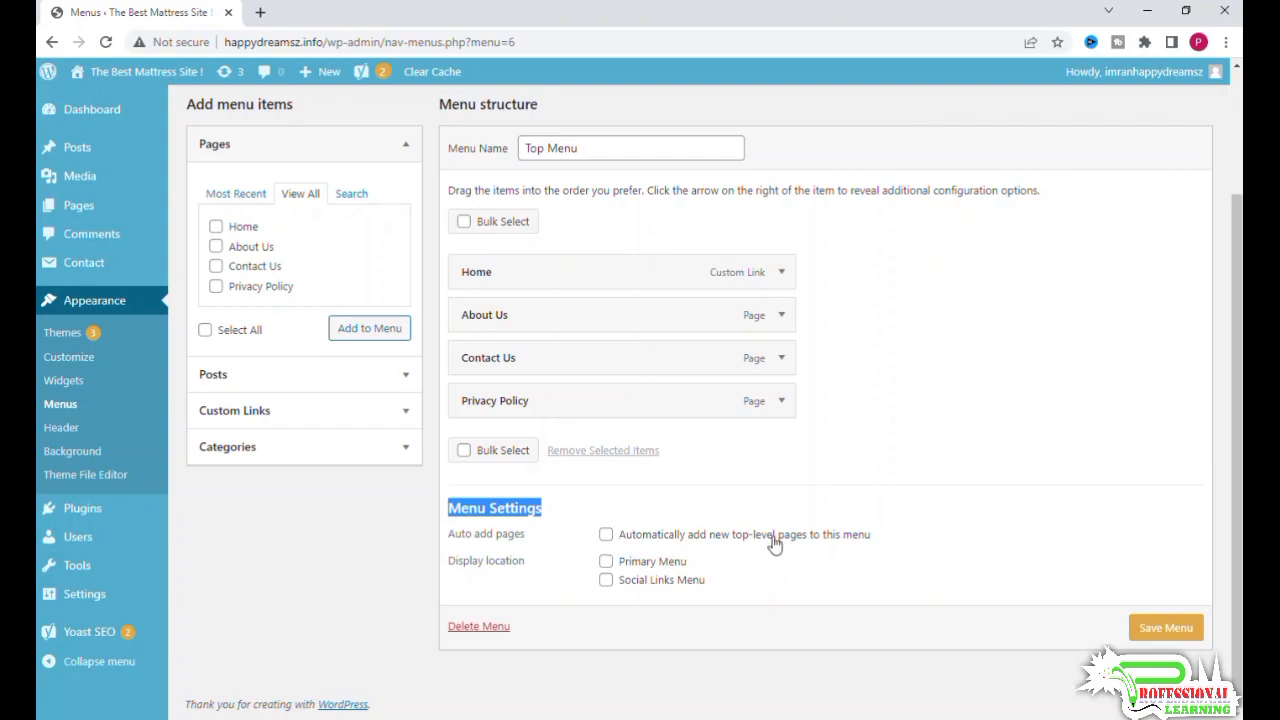
click(770, 590)
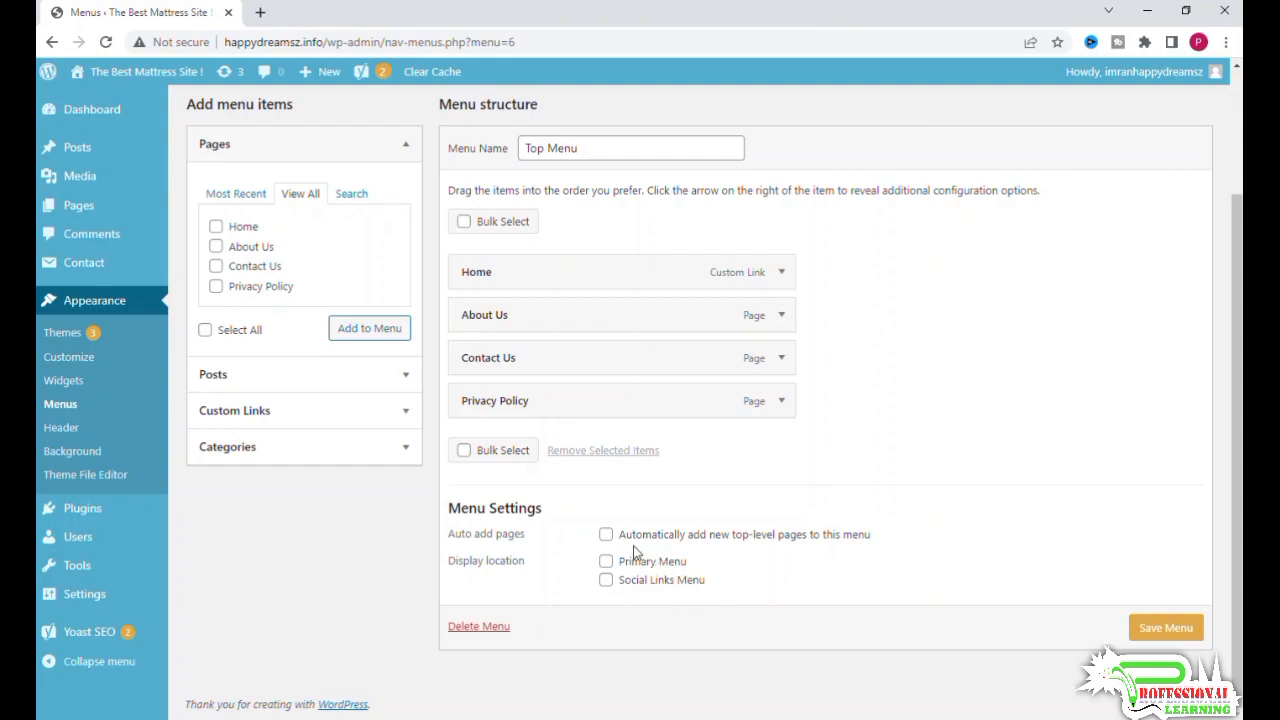
click(606, 561)
- Save Top Menu with its Primary Menu location
click(1166, 628)
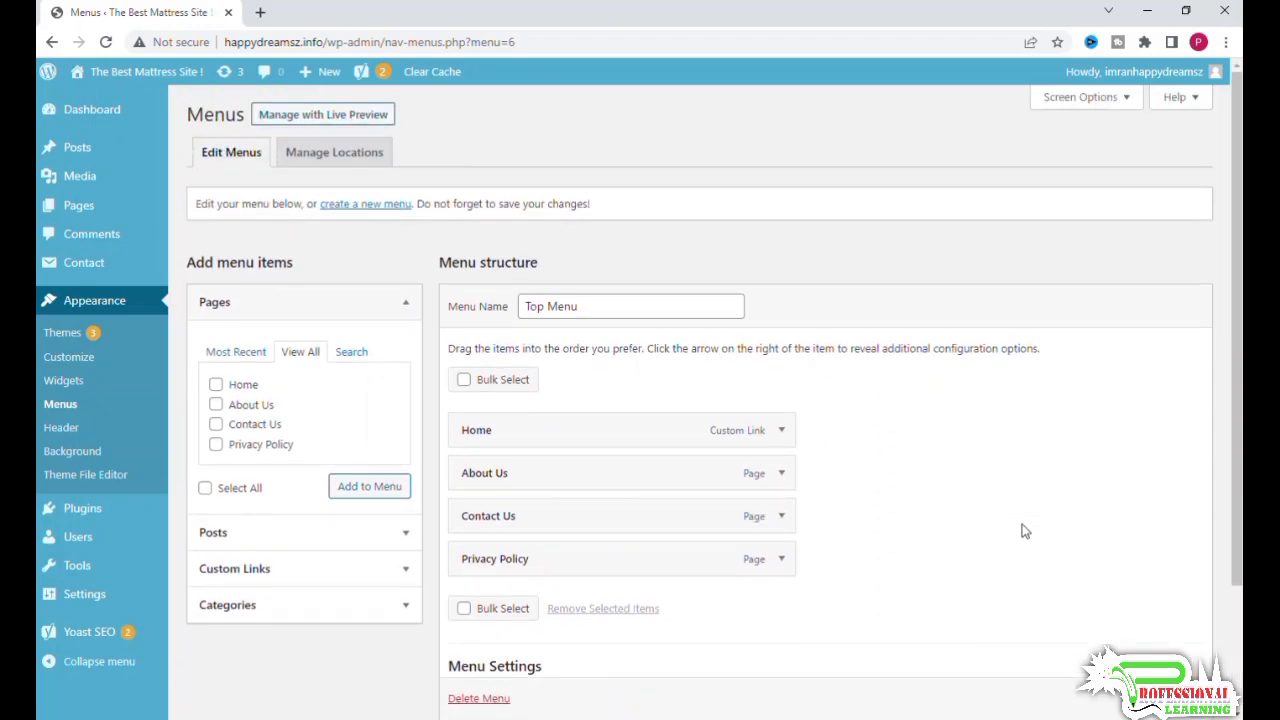
scroll(1025, 532, down, 3)
click(1155, 628)
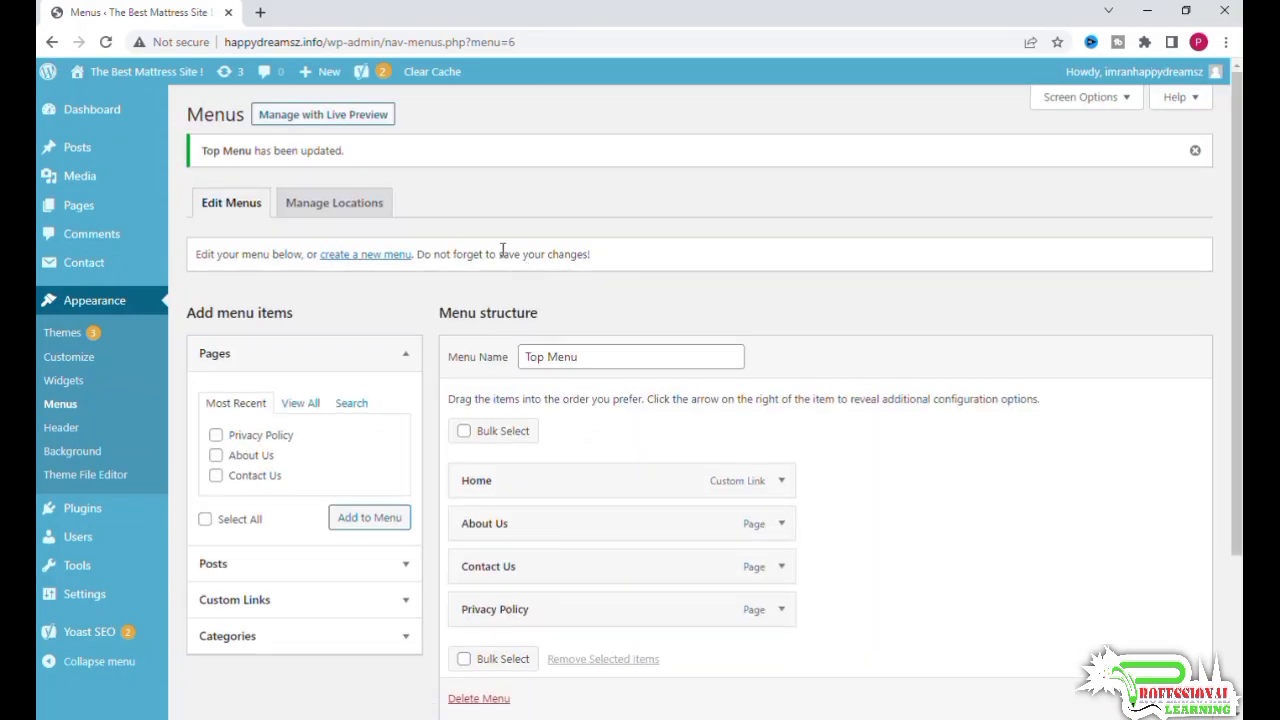
- View the live site's header in a new tab to check the four menu pages, then return
mouse_move(140, 71)
right_click(75, 103)
click(115, 106)
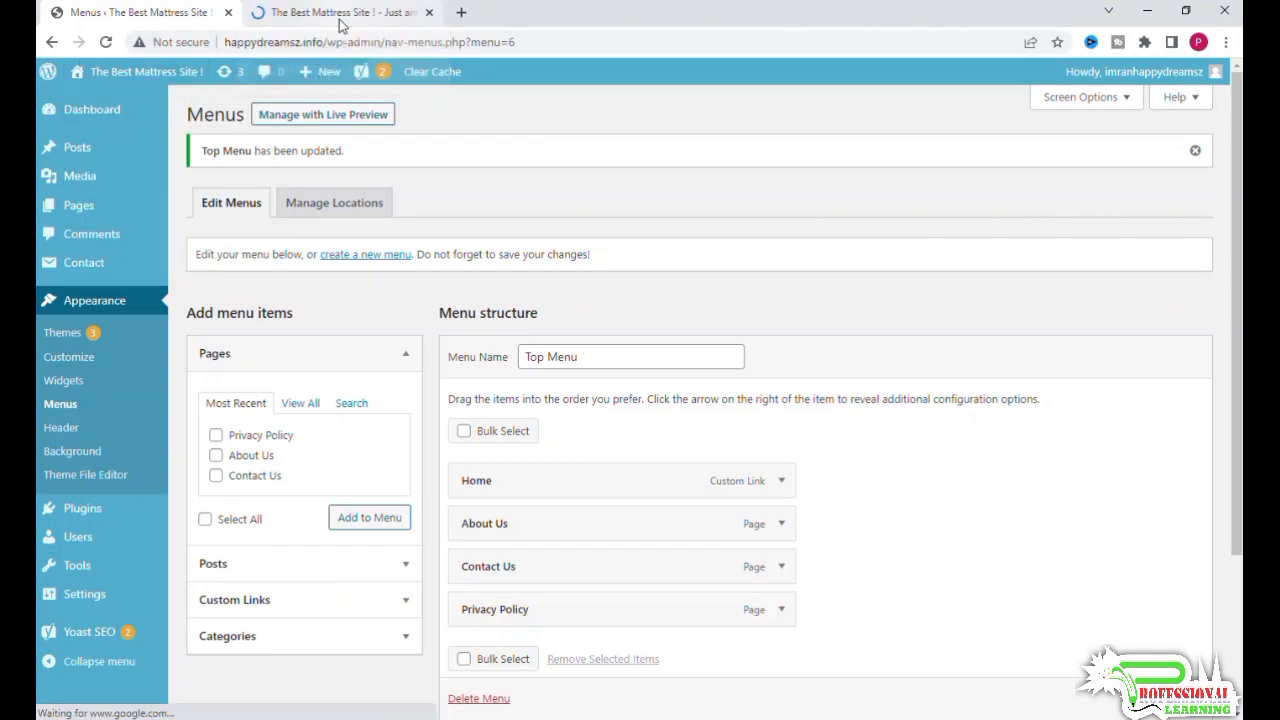
click(340, 12)
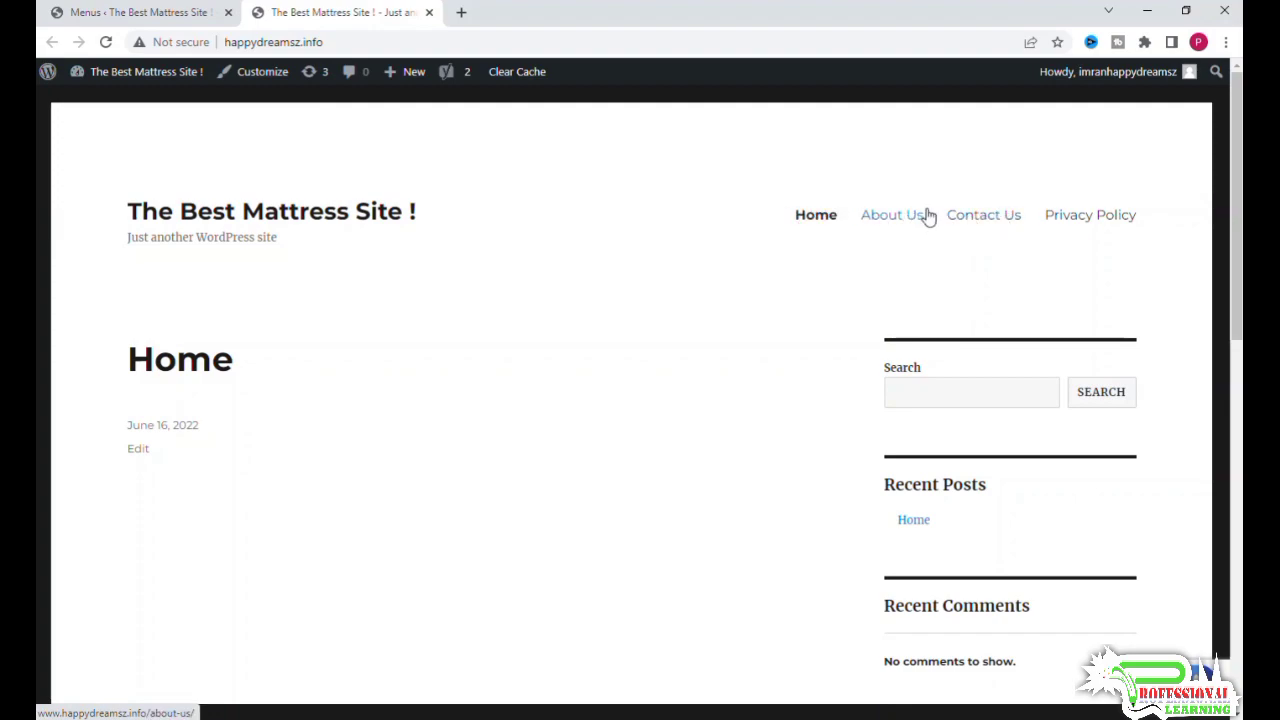
click(130, 12)
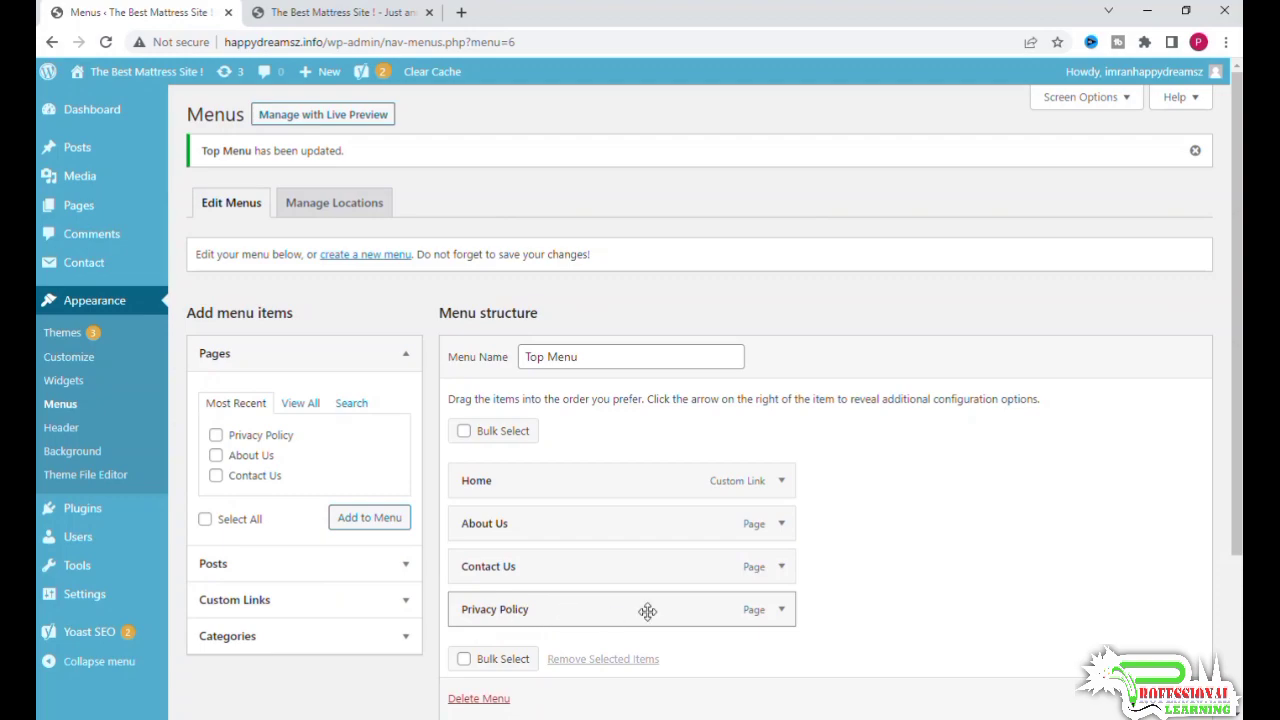
- Move Privacy Policy to second in Top Menu and confirm the order on the reloaded live site
drag(651, 610, 651, 523)
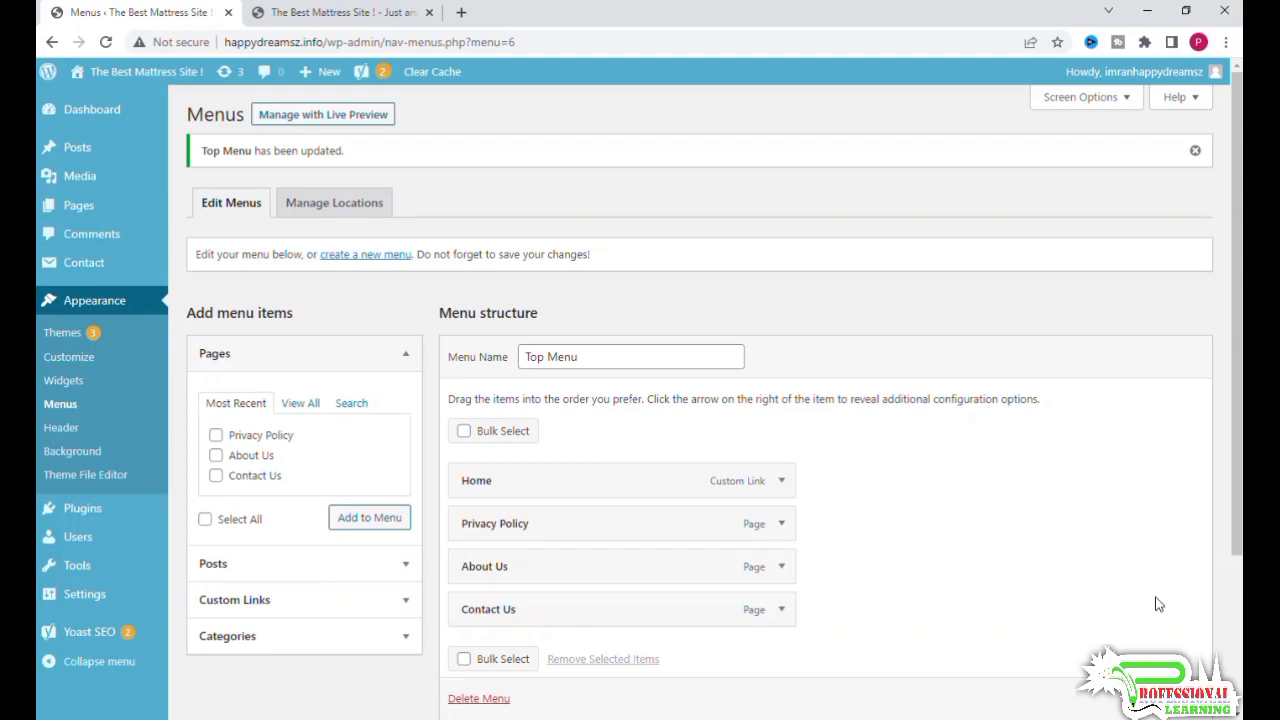
scroll(1098, 650, down, 1)
scroll(1010, 400, up, 1)
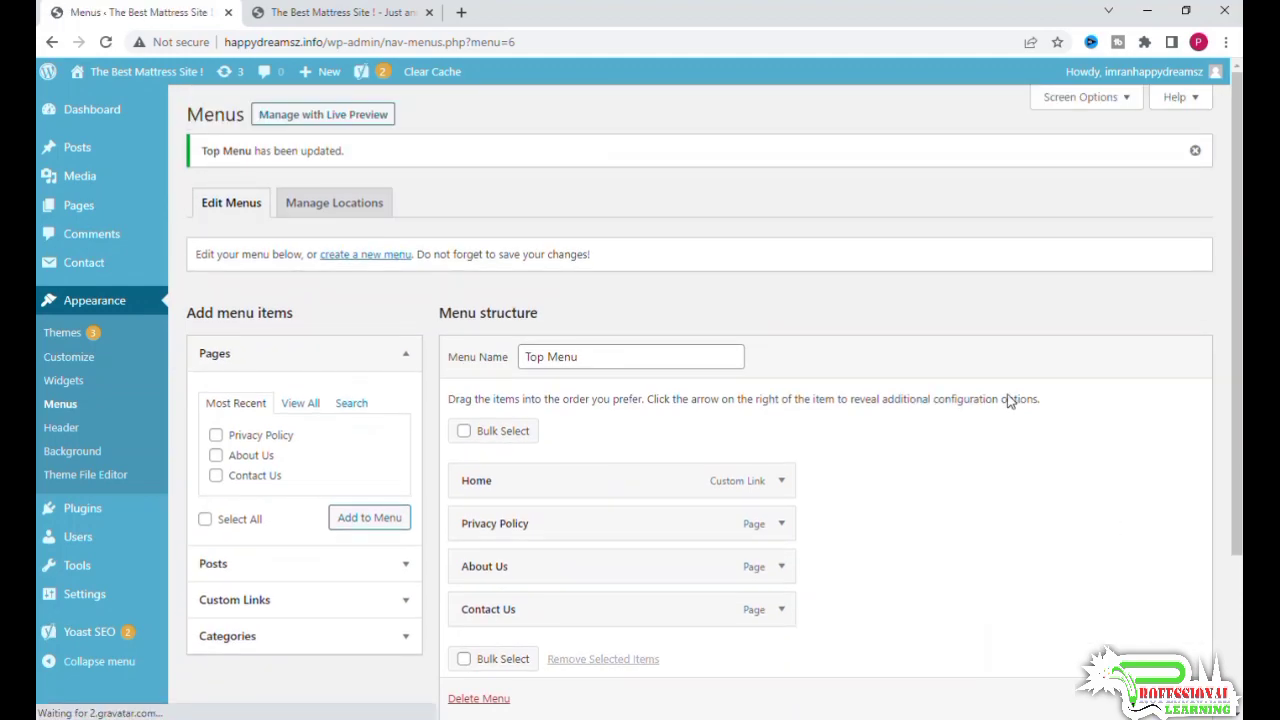
click(352, 22)
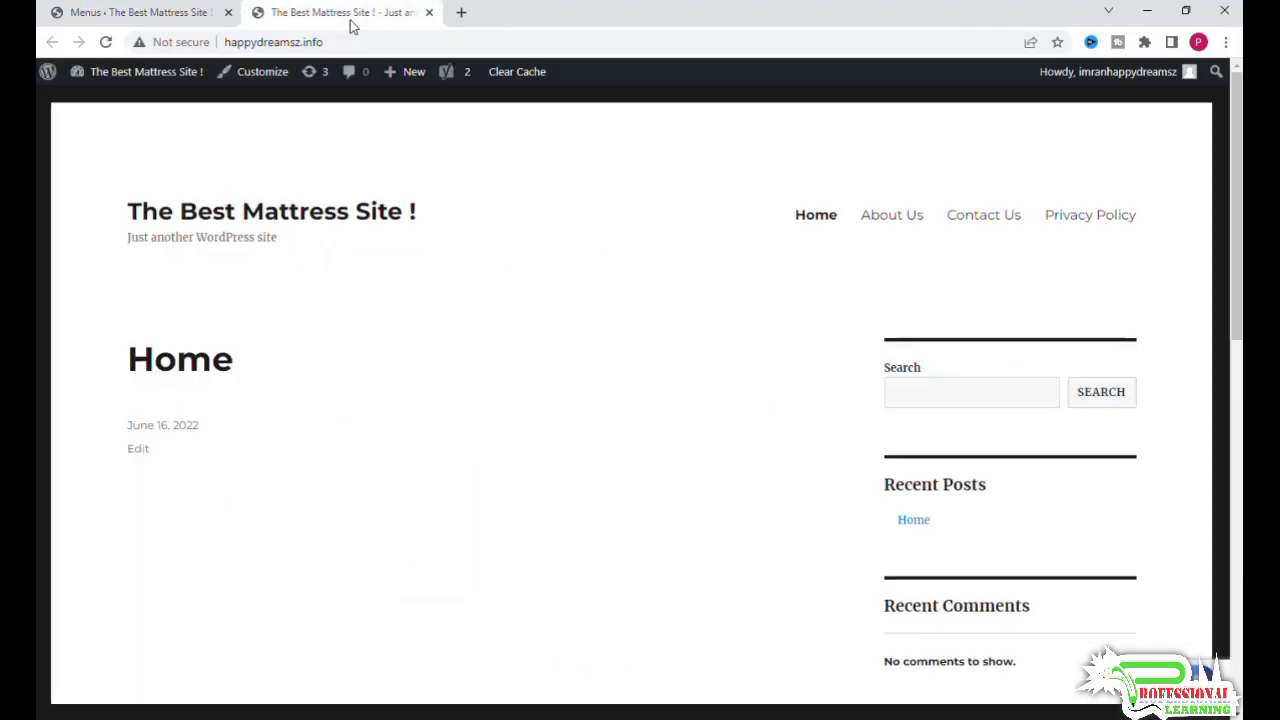
click(107, 42)
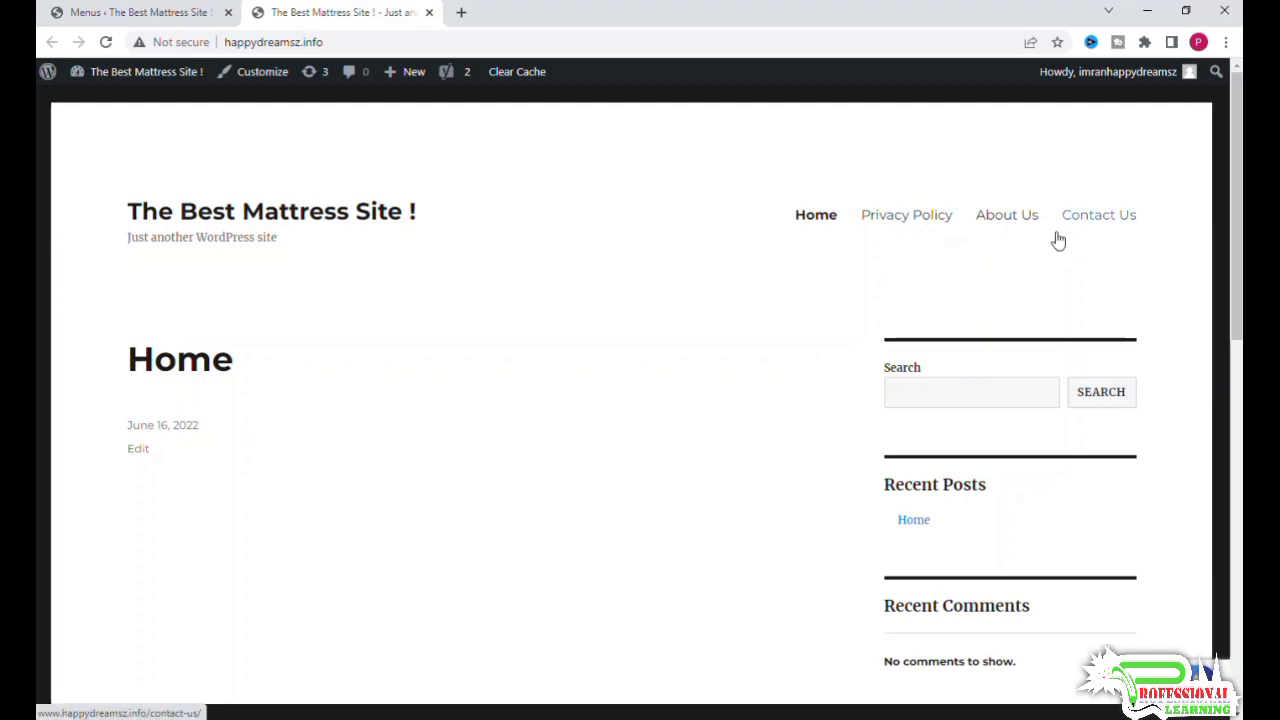
click(906, 215)
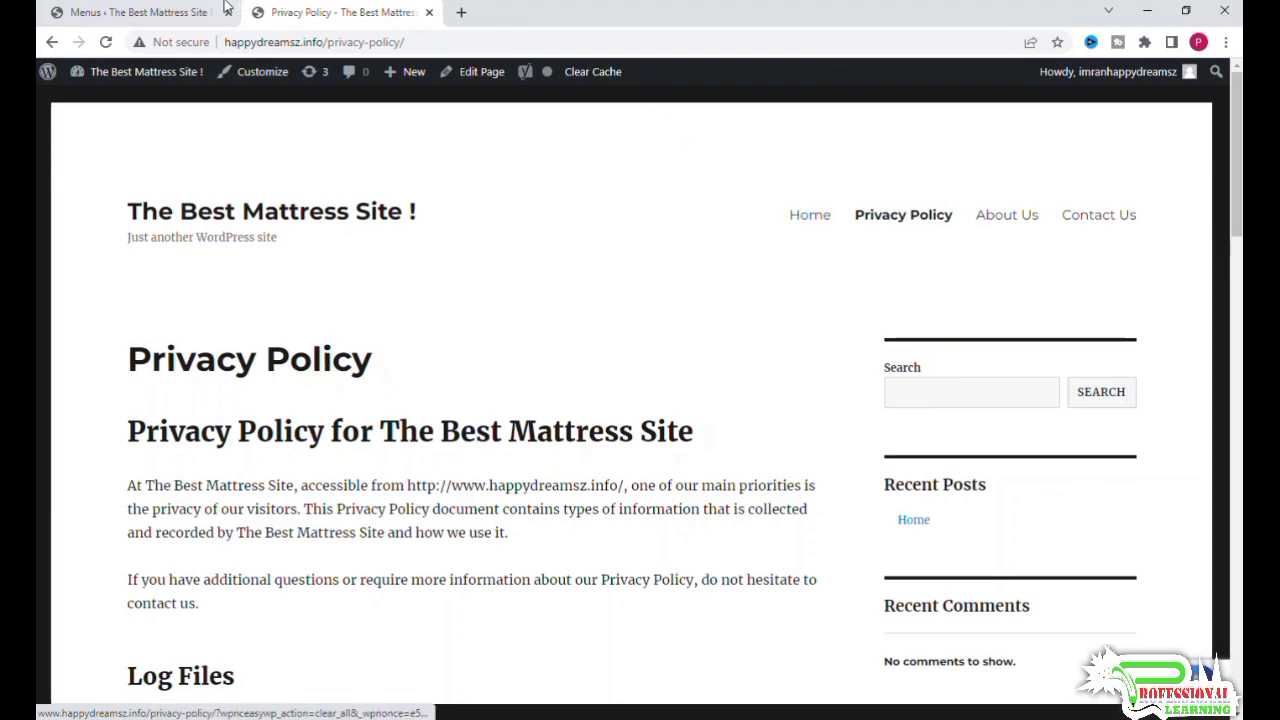
- Switch between the Privacy Policy page and the menu editor, ending in the editor
click(138, 12)
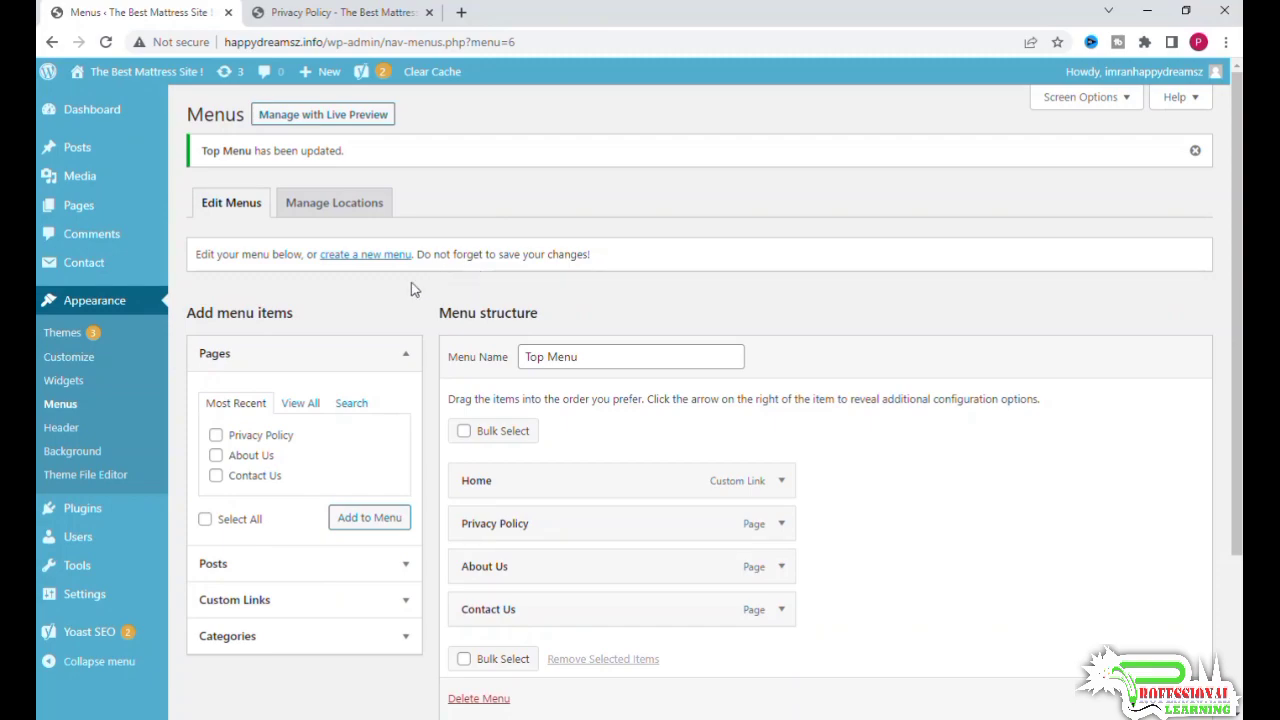
scroll(560, 316, down, 2)
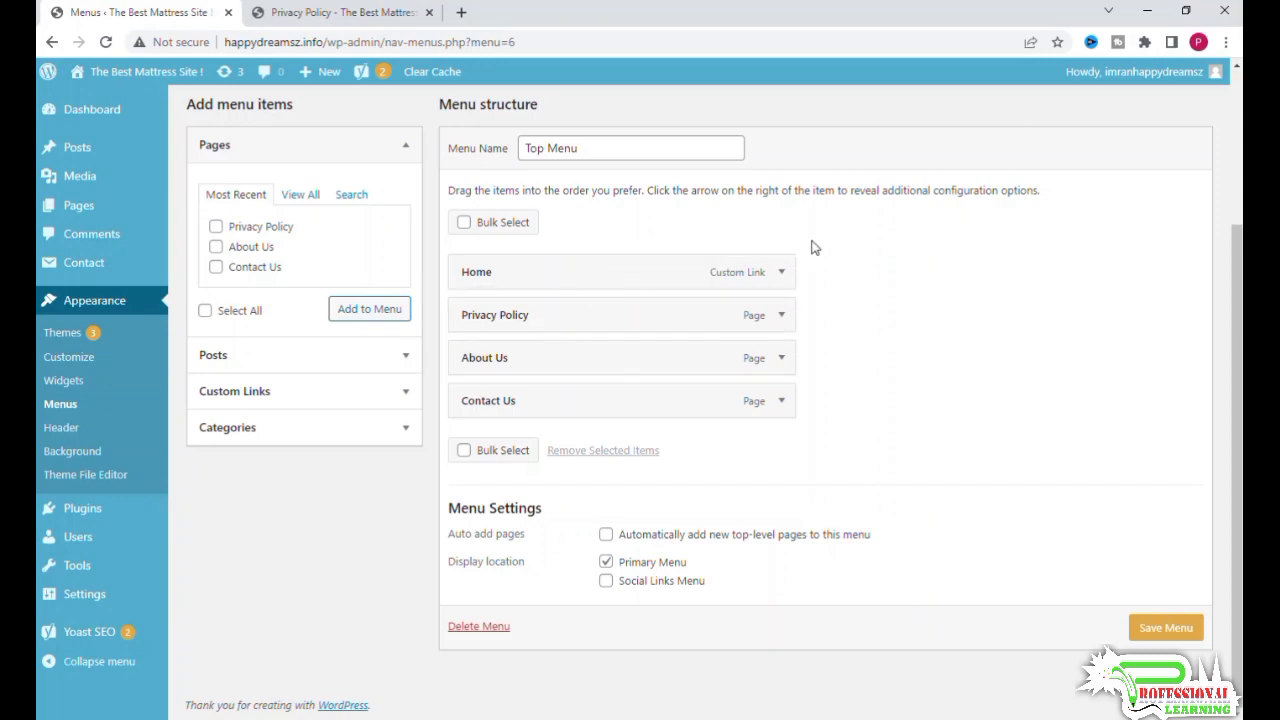
click(342, 12)
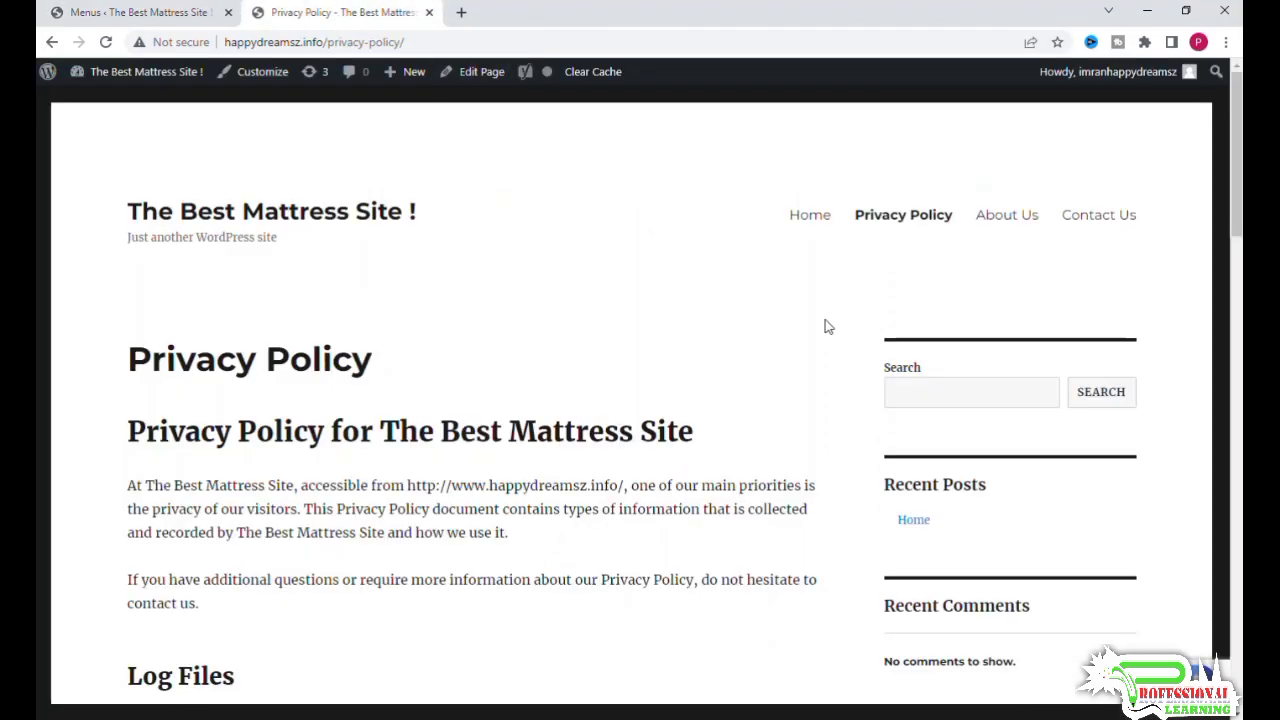
scroll(808, 360, down, 5)
scroll(808, 360, down, 8)
scroll(808, 360, down, 8)
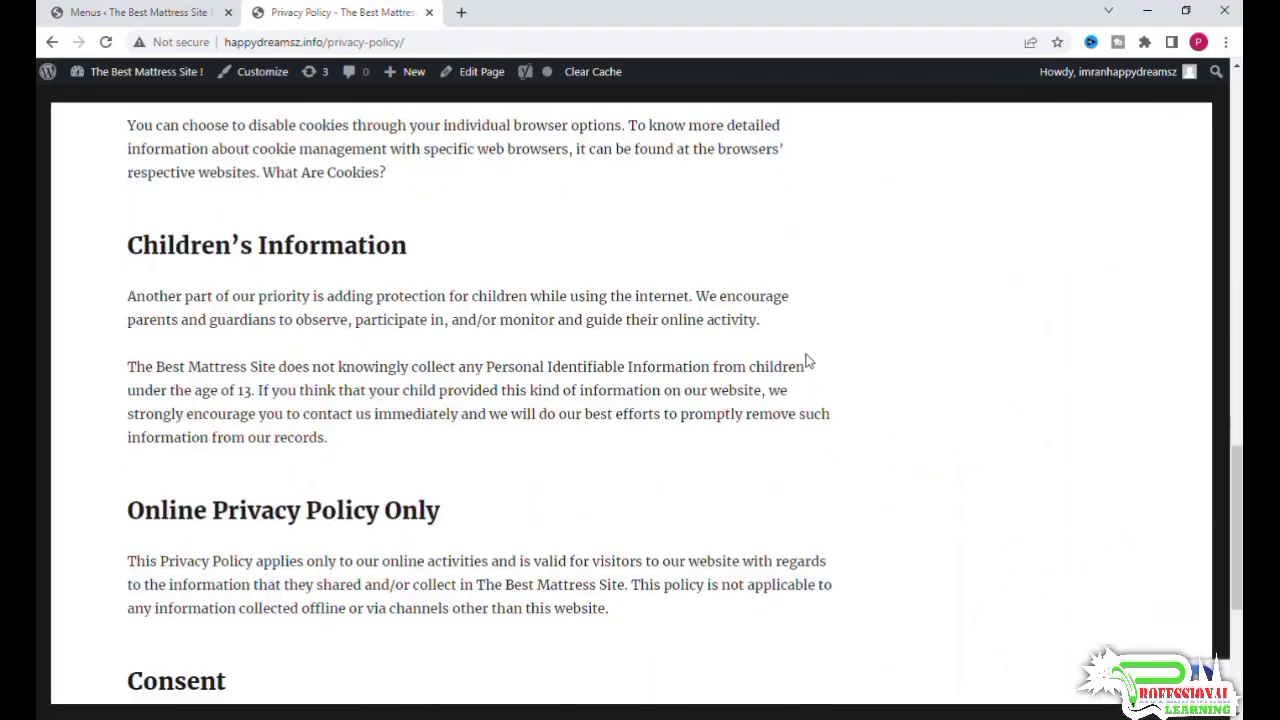
scroll(808, 360, down, 5)
scroll(808, 360, up, 5)
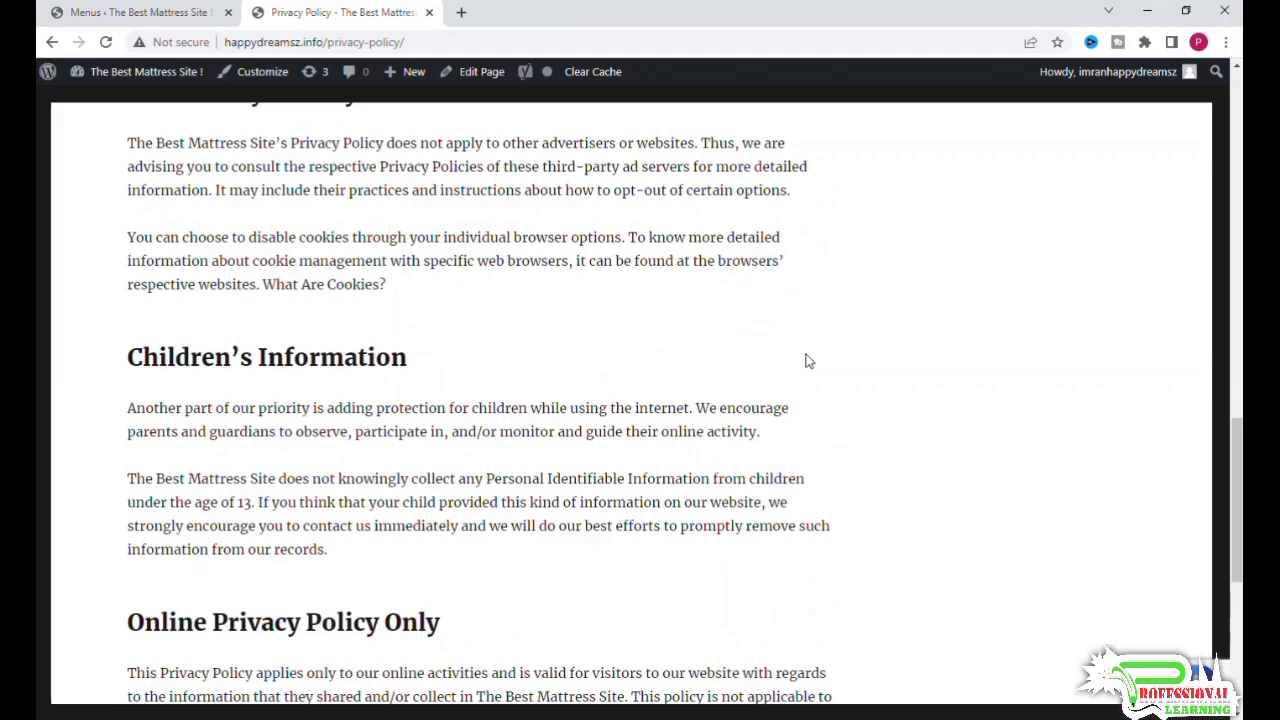
scroll(808, 360, up, 8)
scroll(808, 360, up, 8)
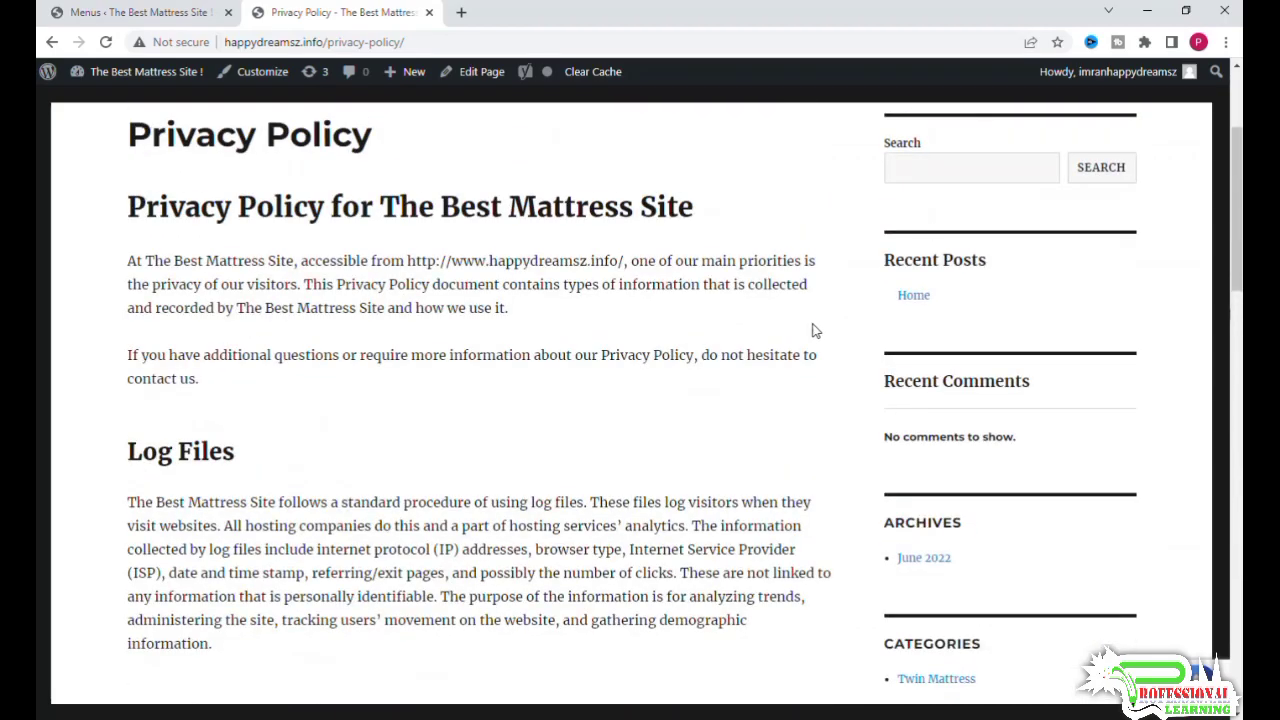
scroll(808, 360, up, 5)
click(117, 12)
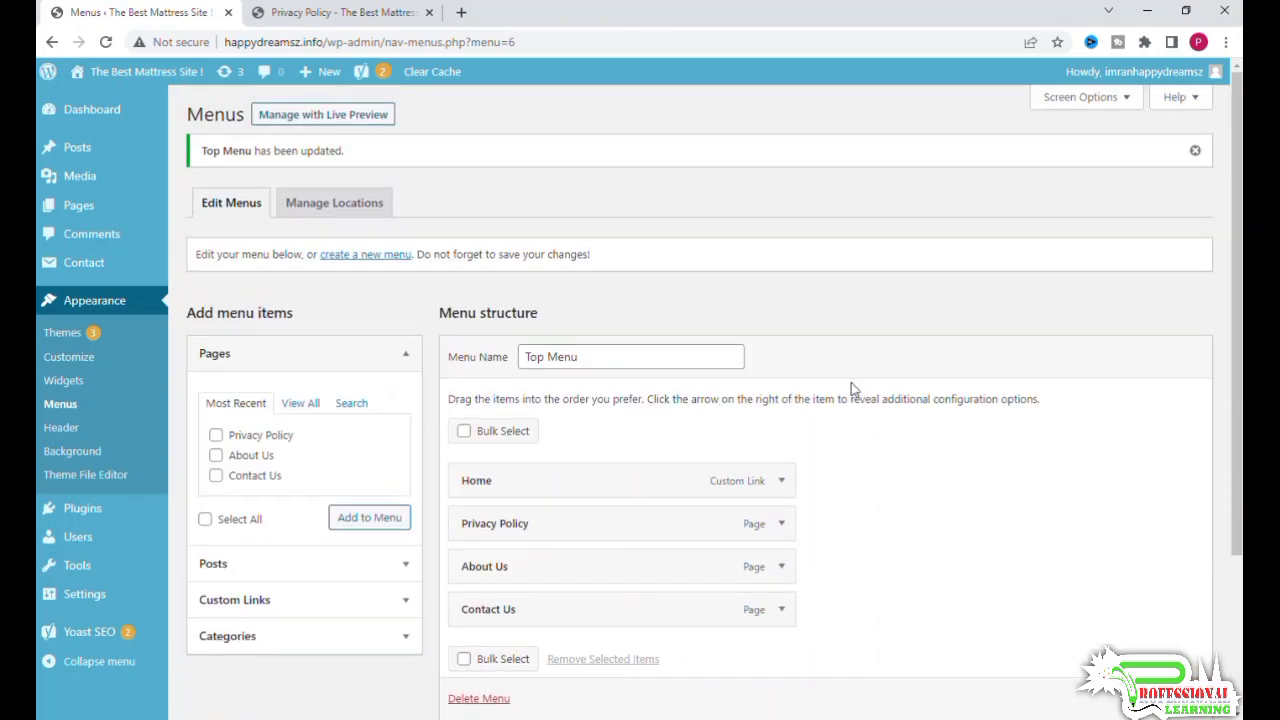
click(347, 212)
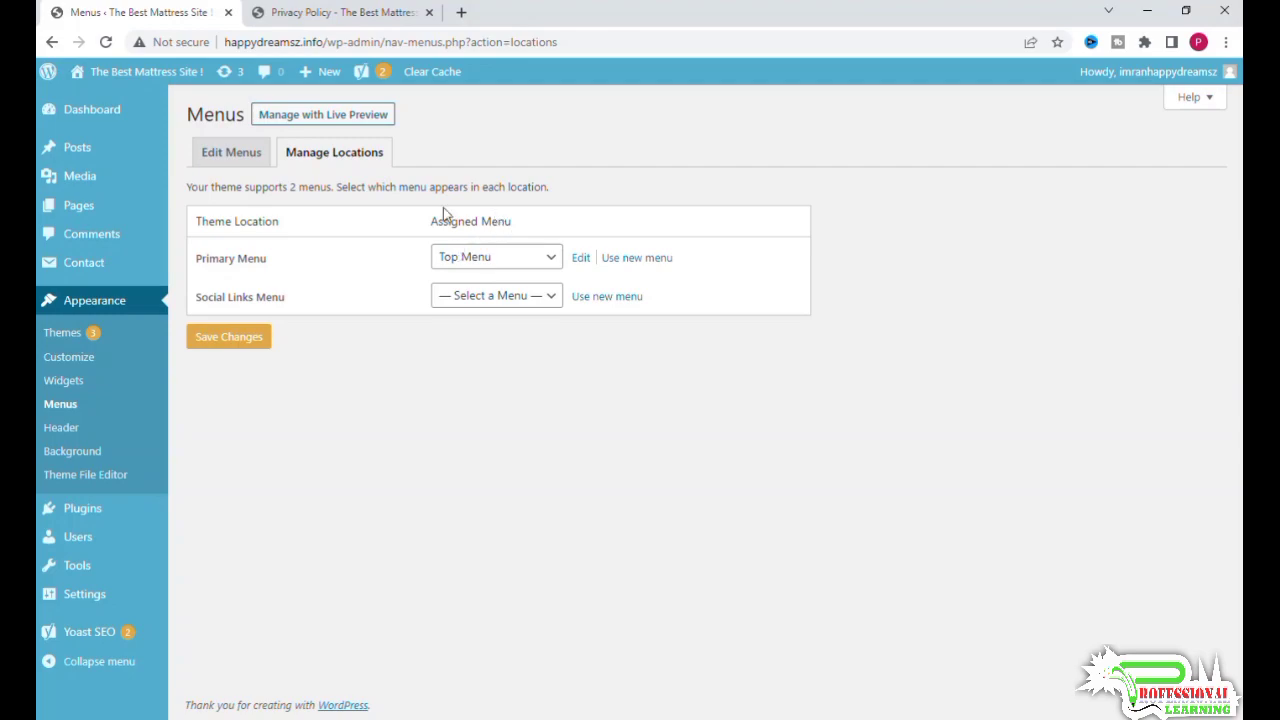
click(231, 152)
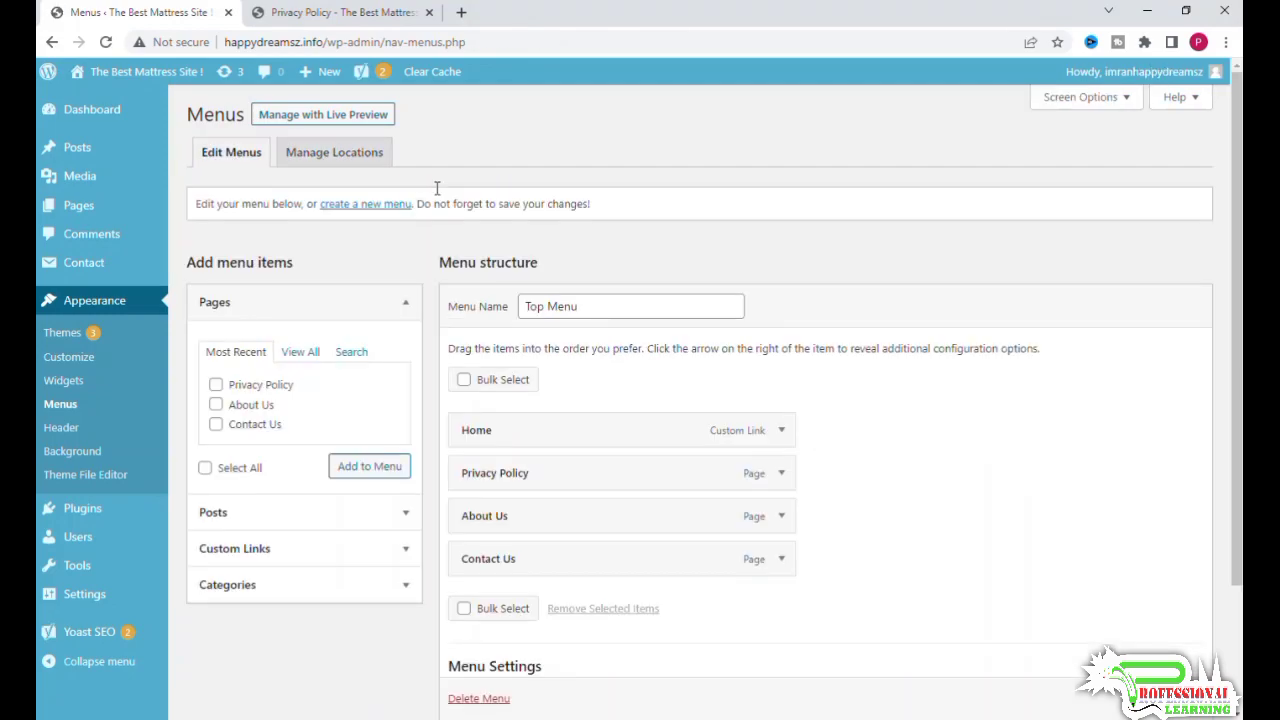
scroll(1060, 340, down, 3)
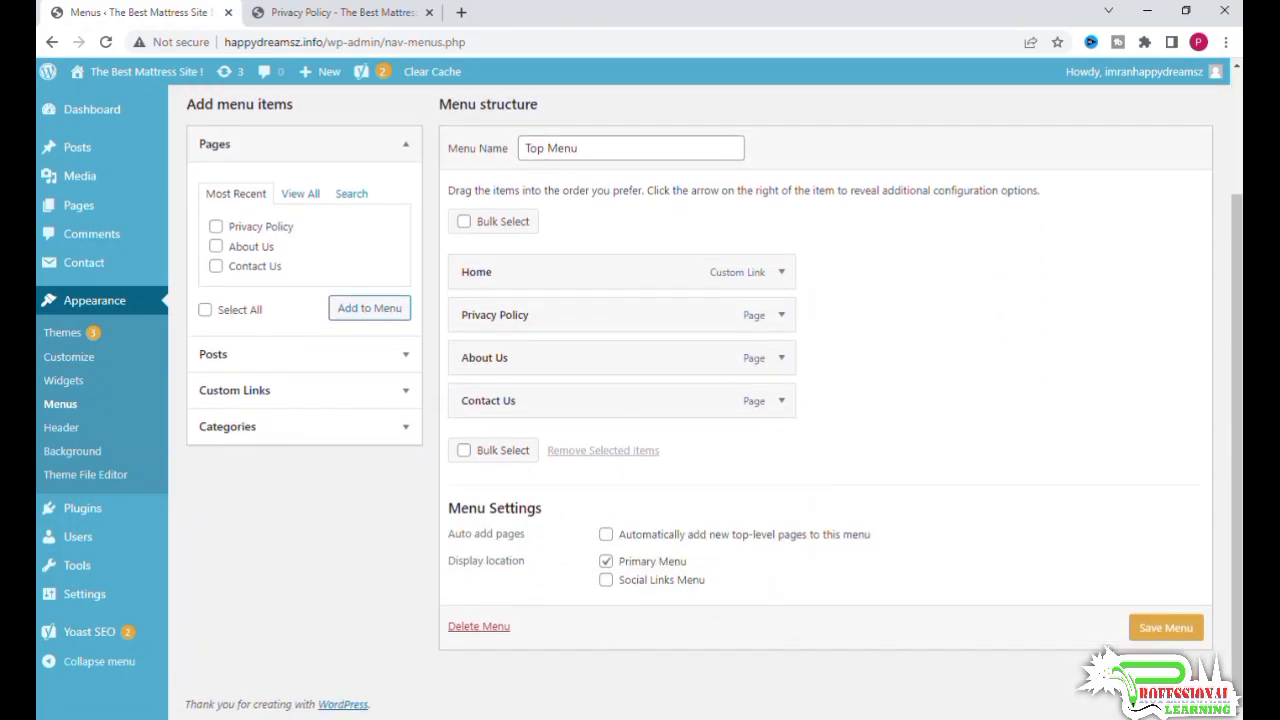
click(1148, 632)
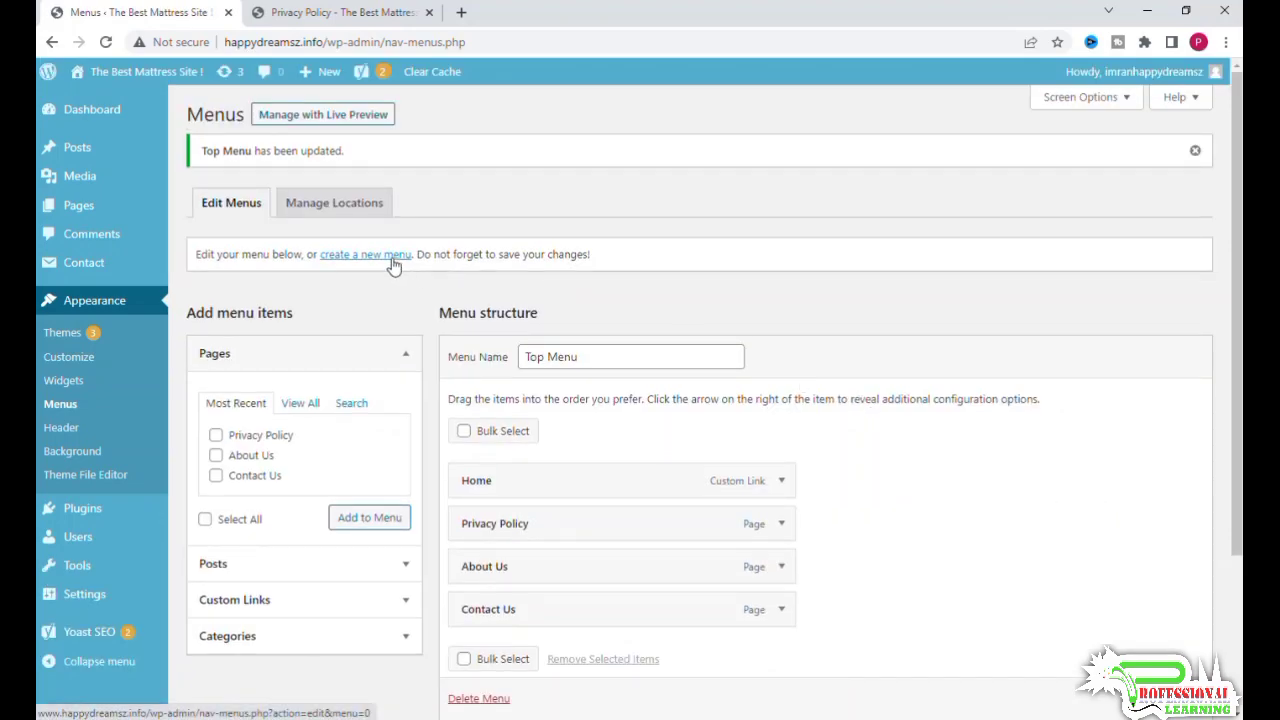
- Create a second empty menu named Alternate Top Menu
click(394, 258)
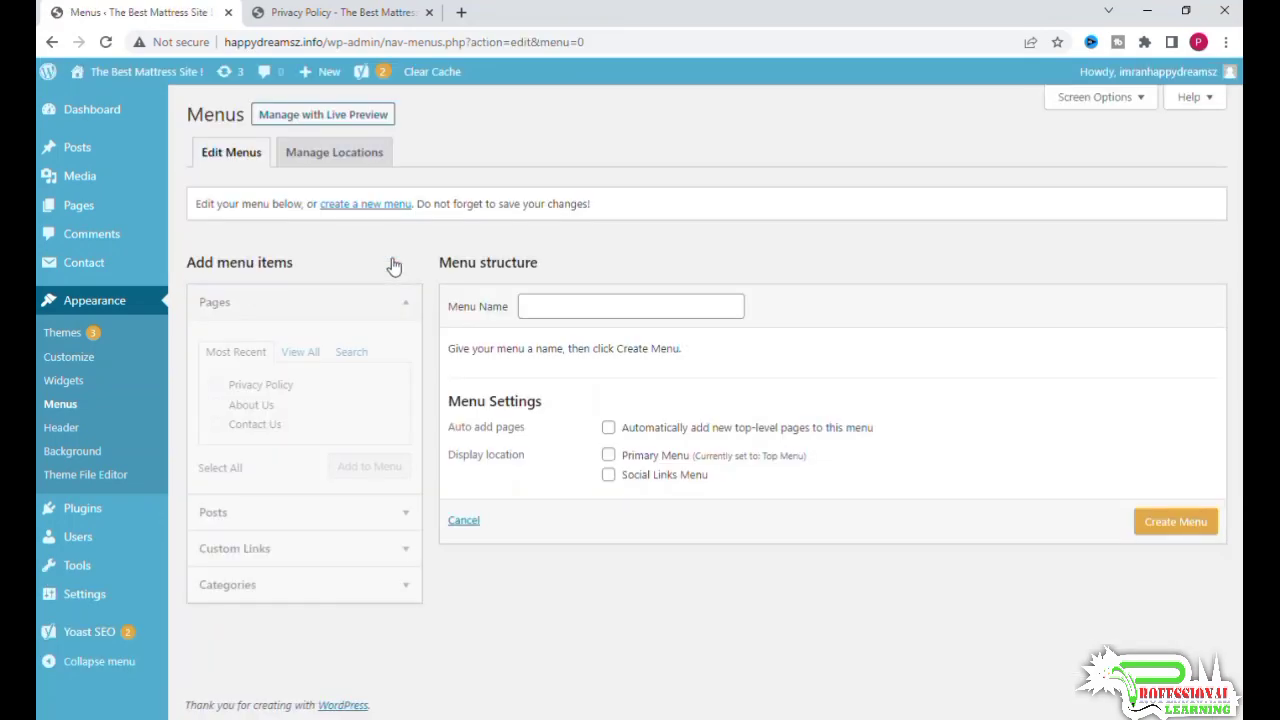
click(591, 305)
text(Alte)
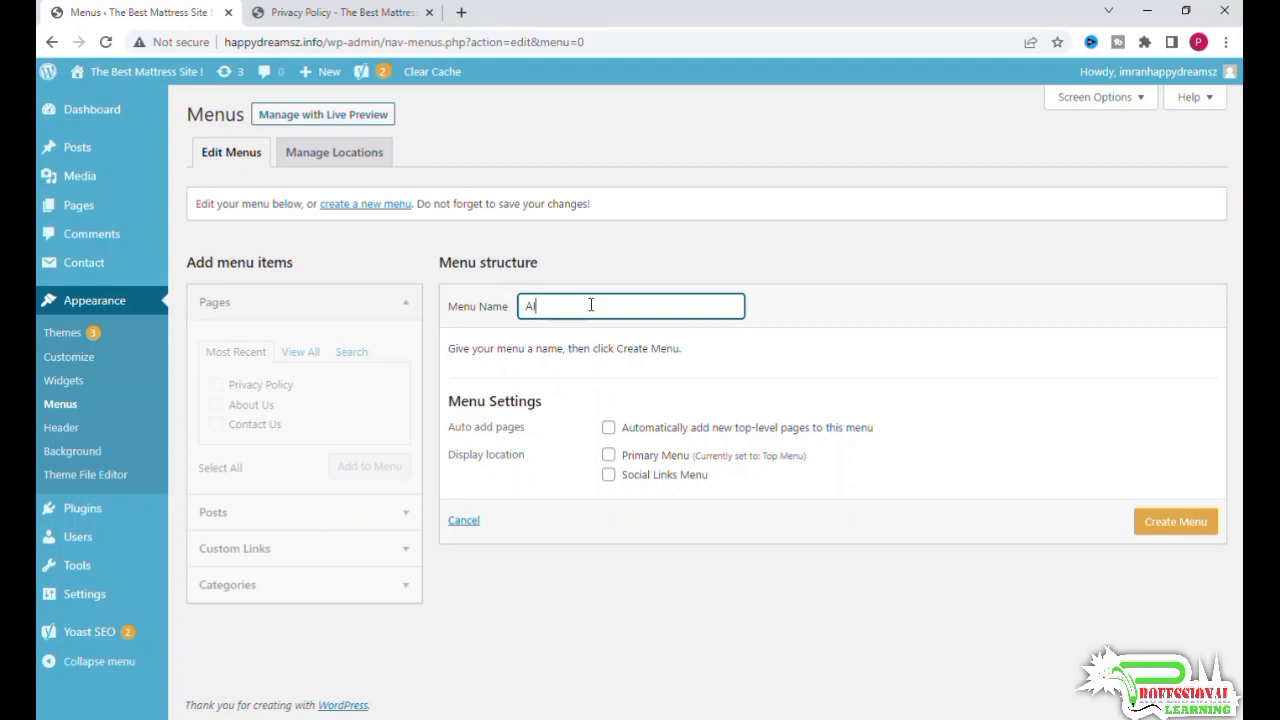
text(rnate T)
text(op Men)
text(u)
click(1176, 521)
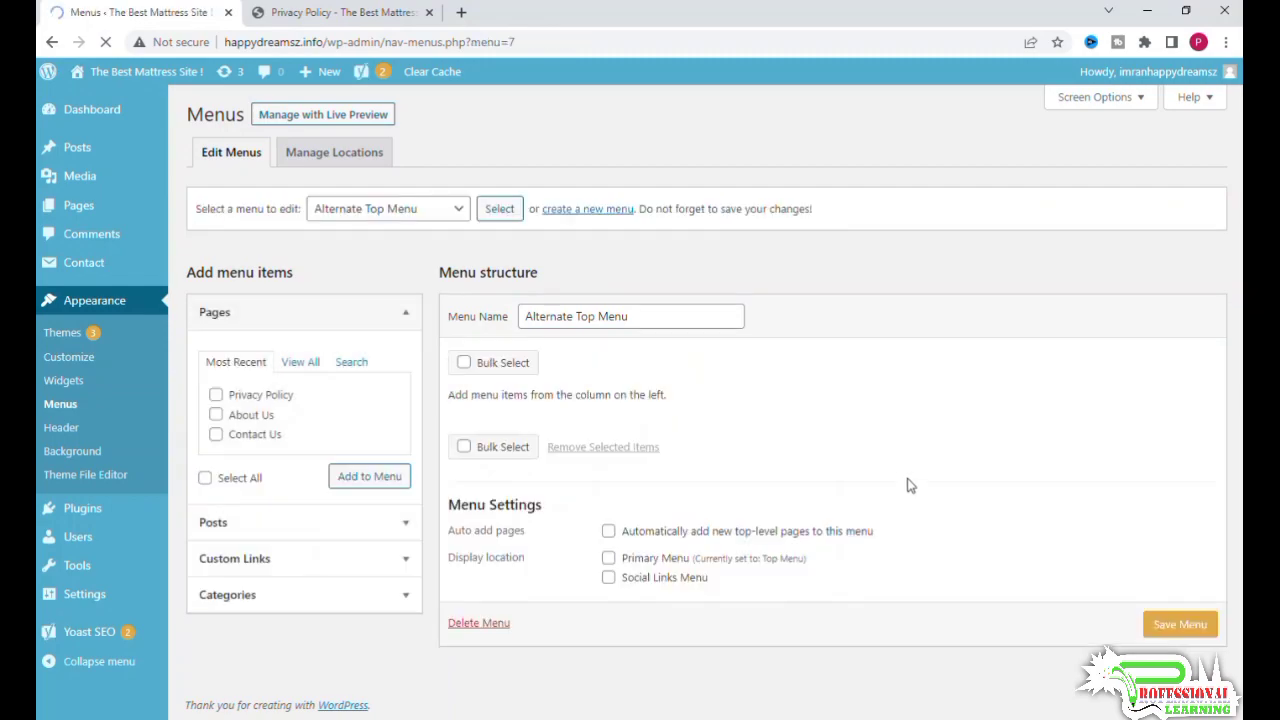
- Tick About Us, Contact Us and Privacy Policy under Pages, plus the Home post under Posts
click(300, 362)
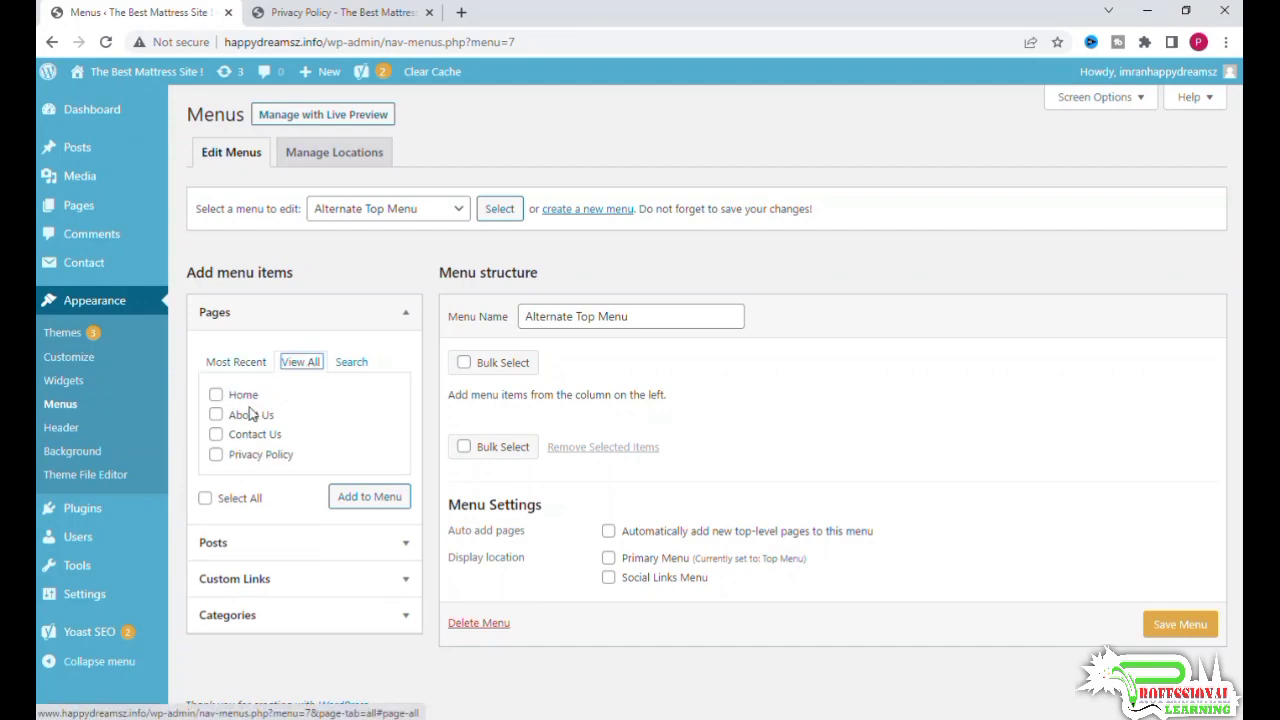
click(216, 414)
click(216, 434)
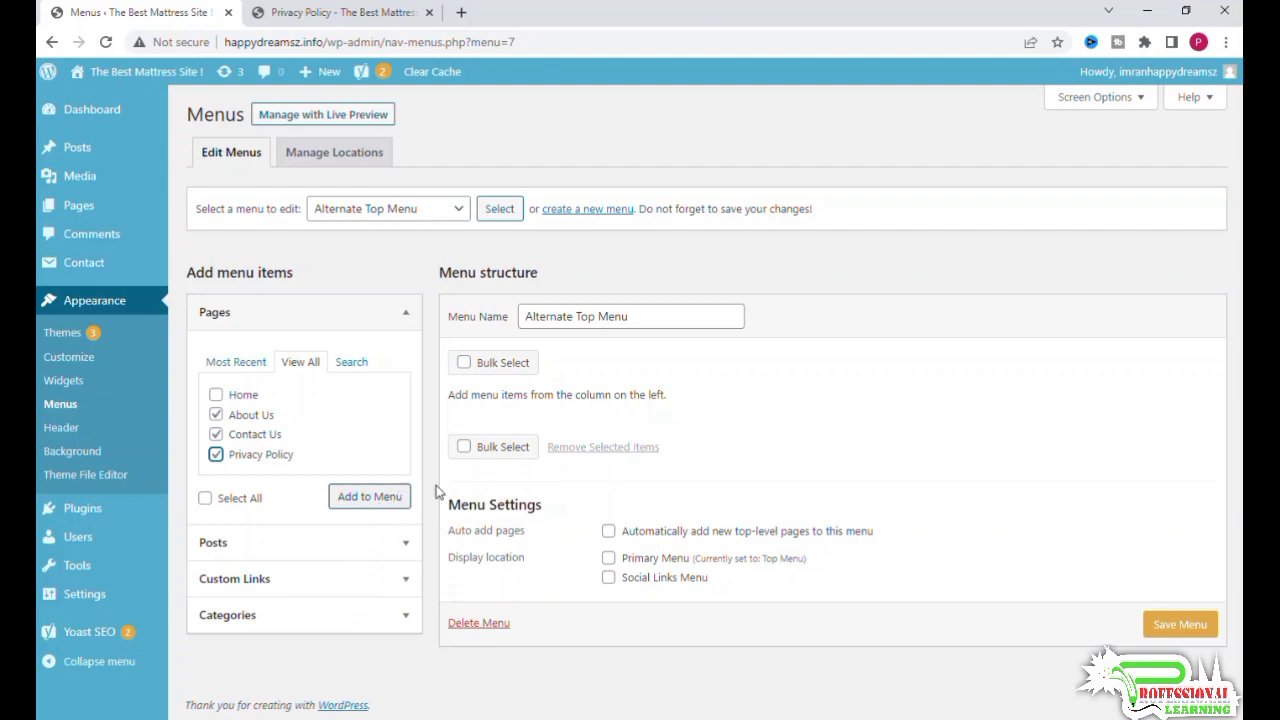
click(399, 549)
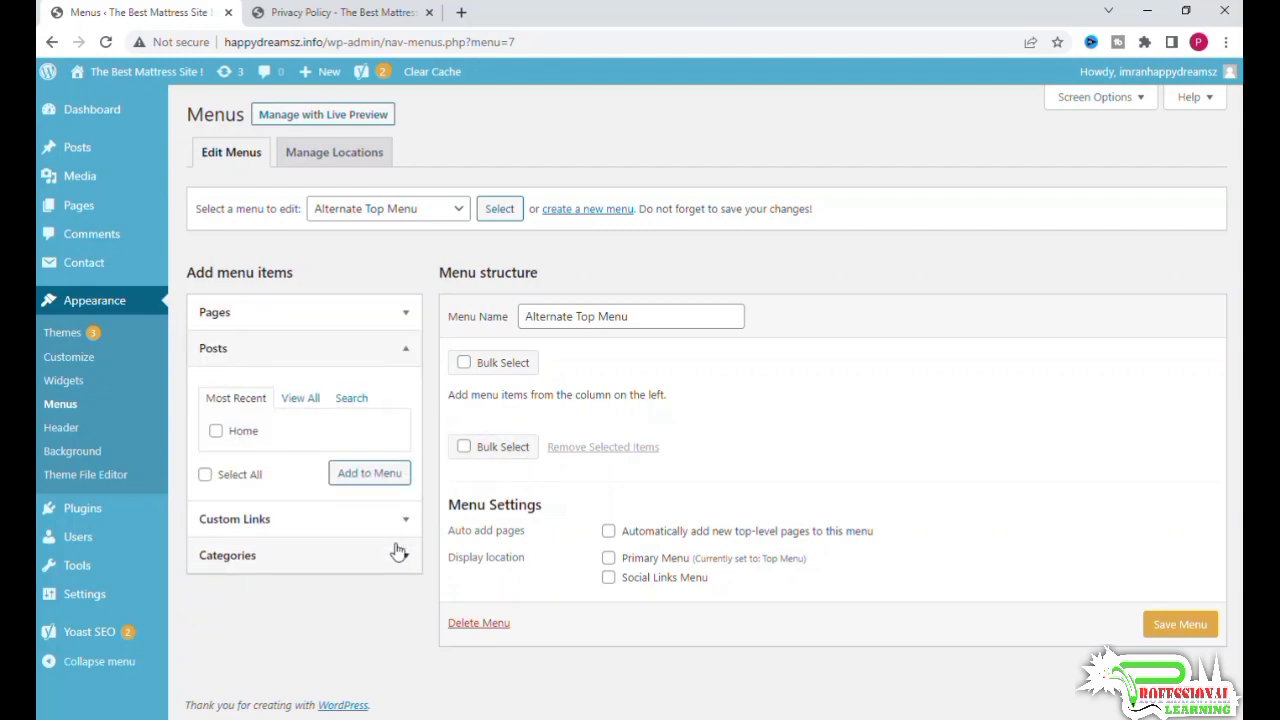
click(216, 431)
- Add the ticked pages and the Home post to Alternate Top Menu
click(405, 312)
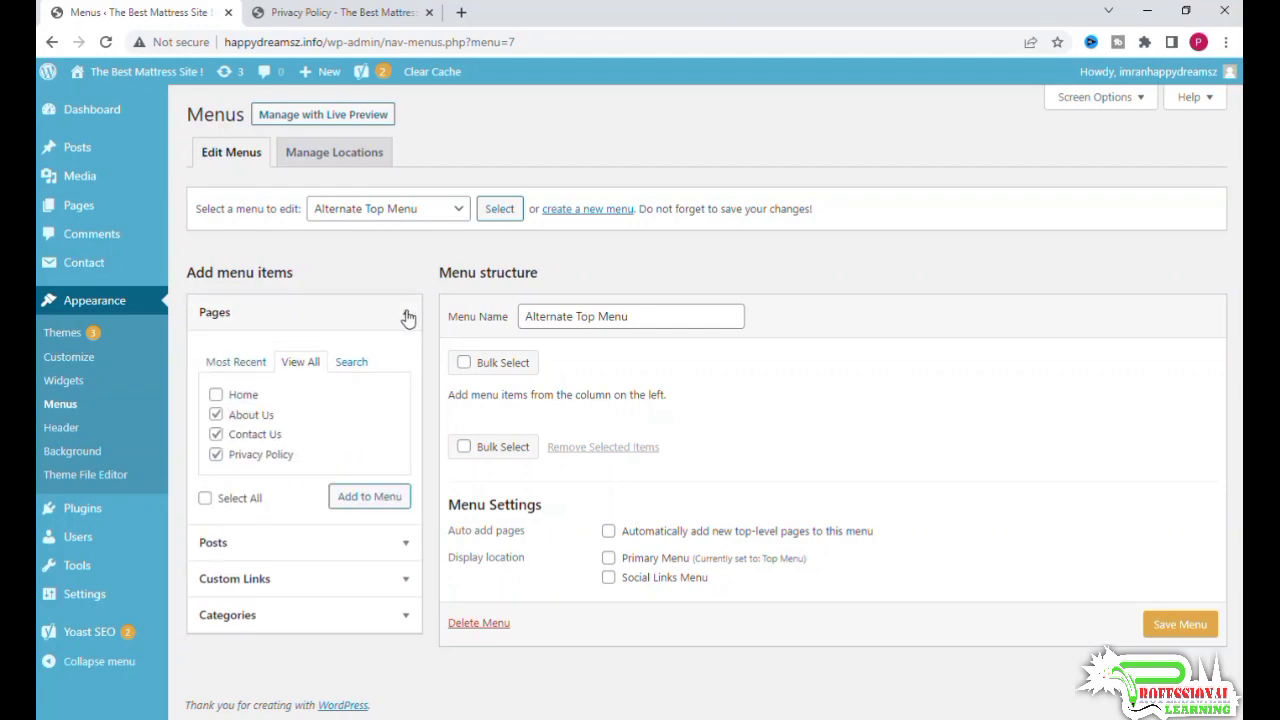
click(384, 498)
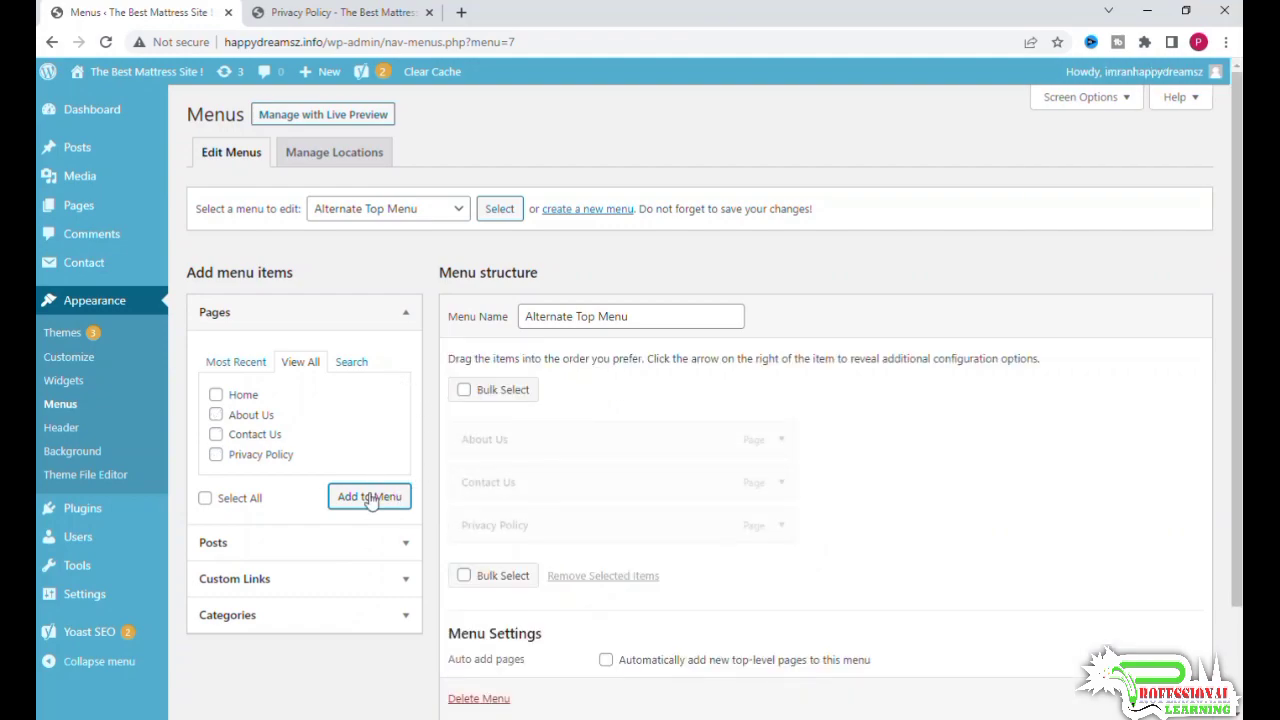
click(381, 543)
click(369, 473)
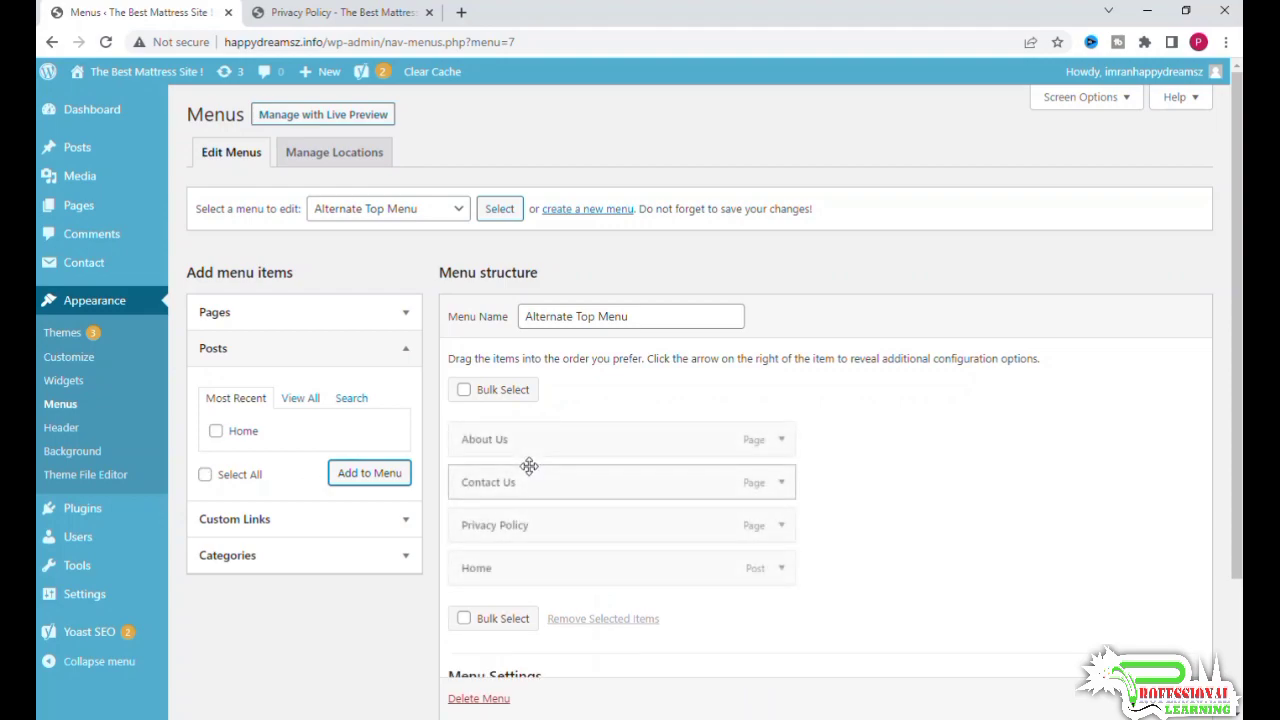
scroll(929, 541, down, 1)
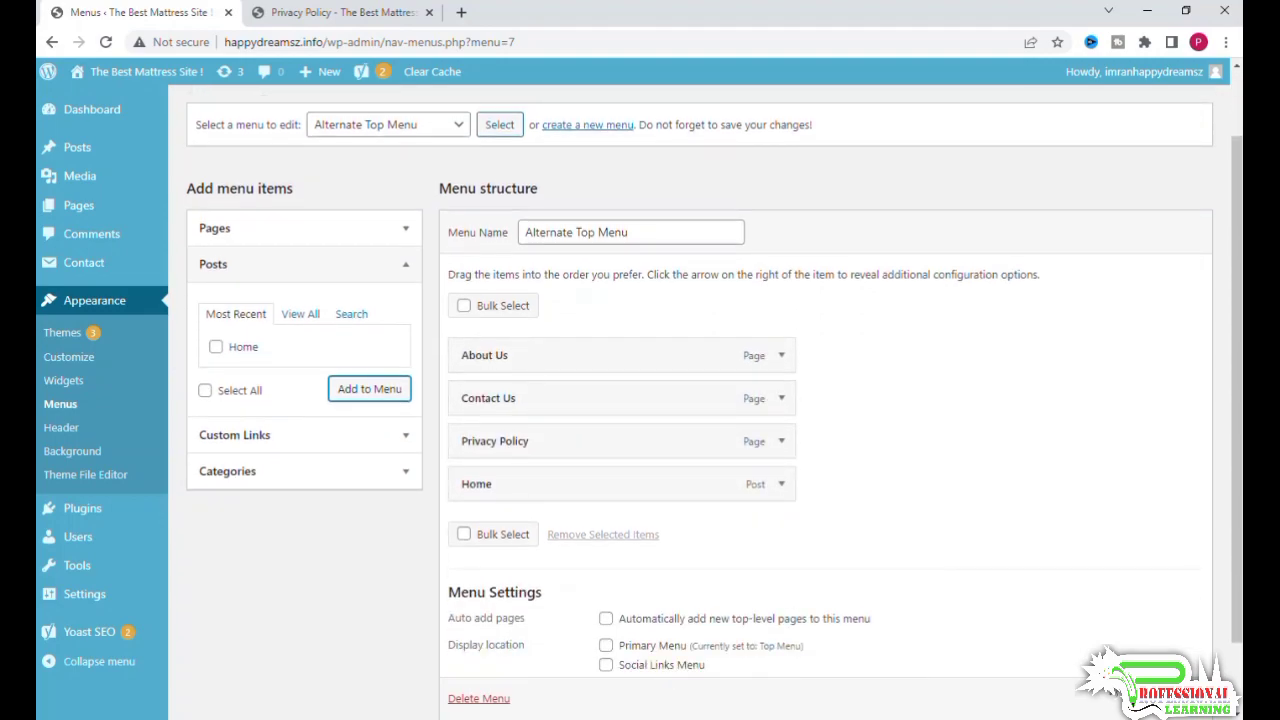
scroll(640, 400, down, 1)
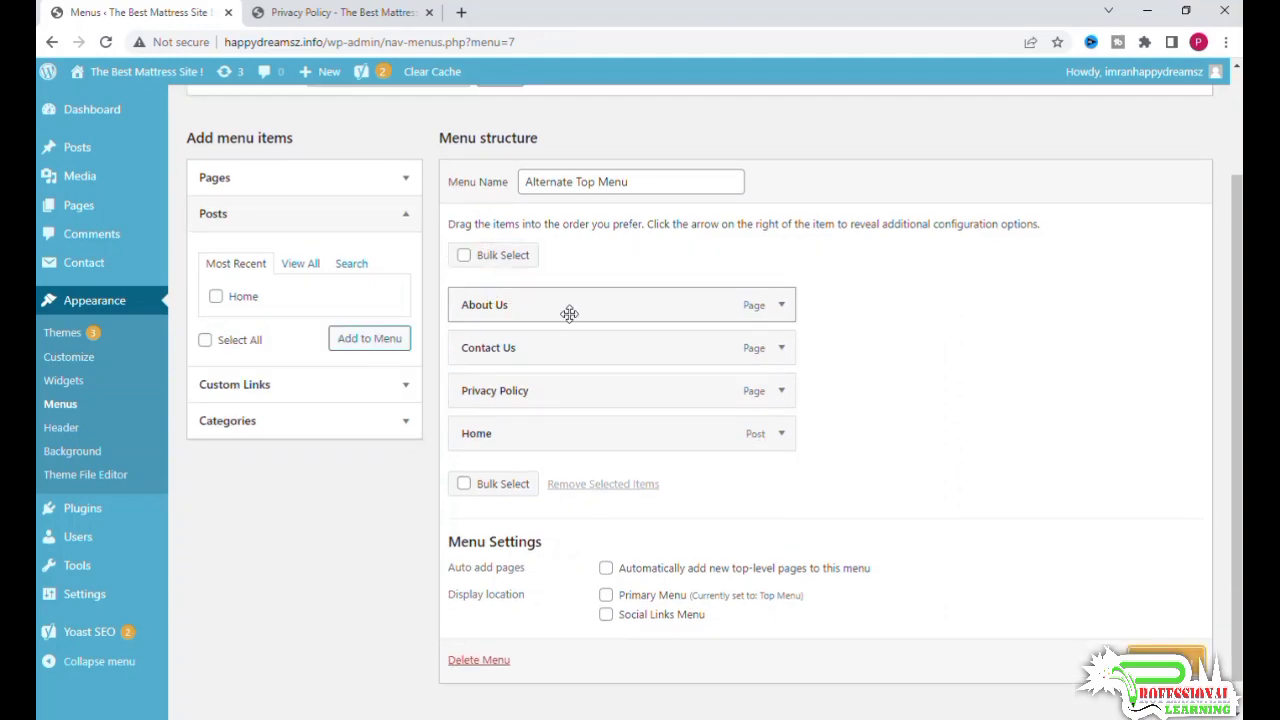
scroll(569, 313, up, 2)
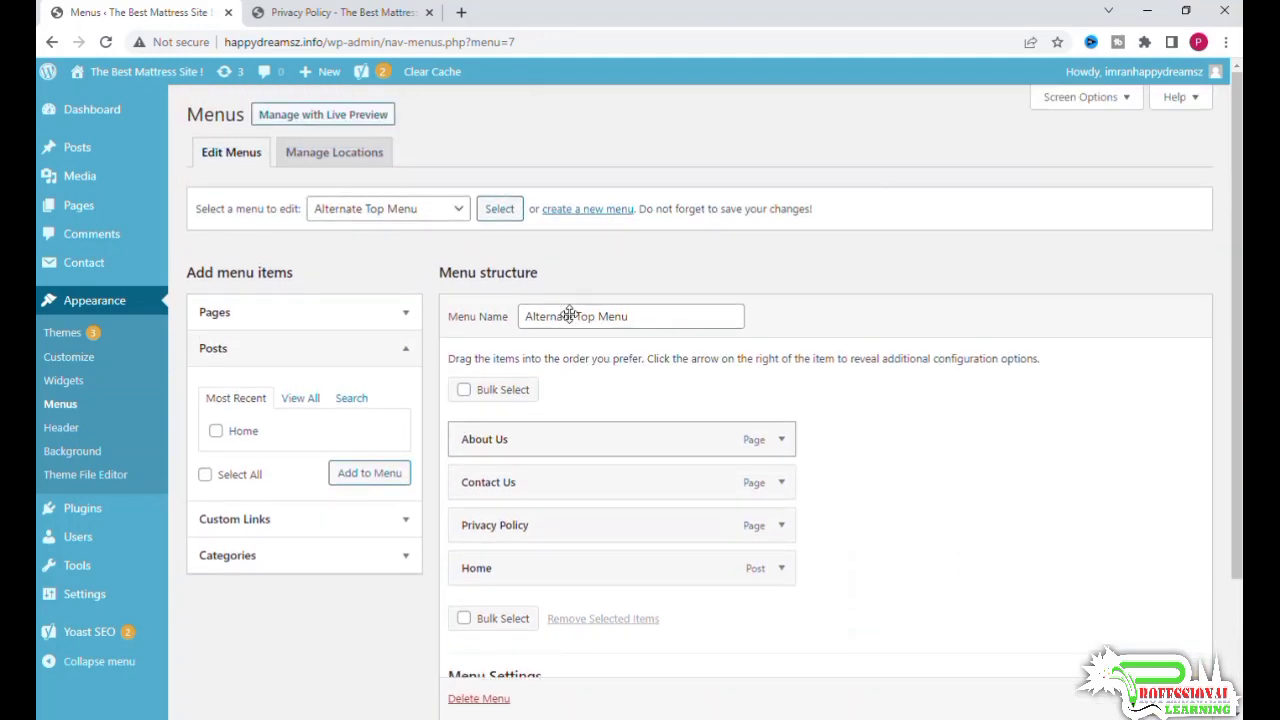
- Leave the editor past the unsaved-changes warning and load the Manage Locations page
click(302, 158)
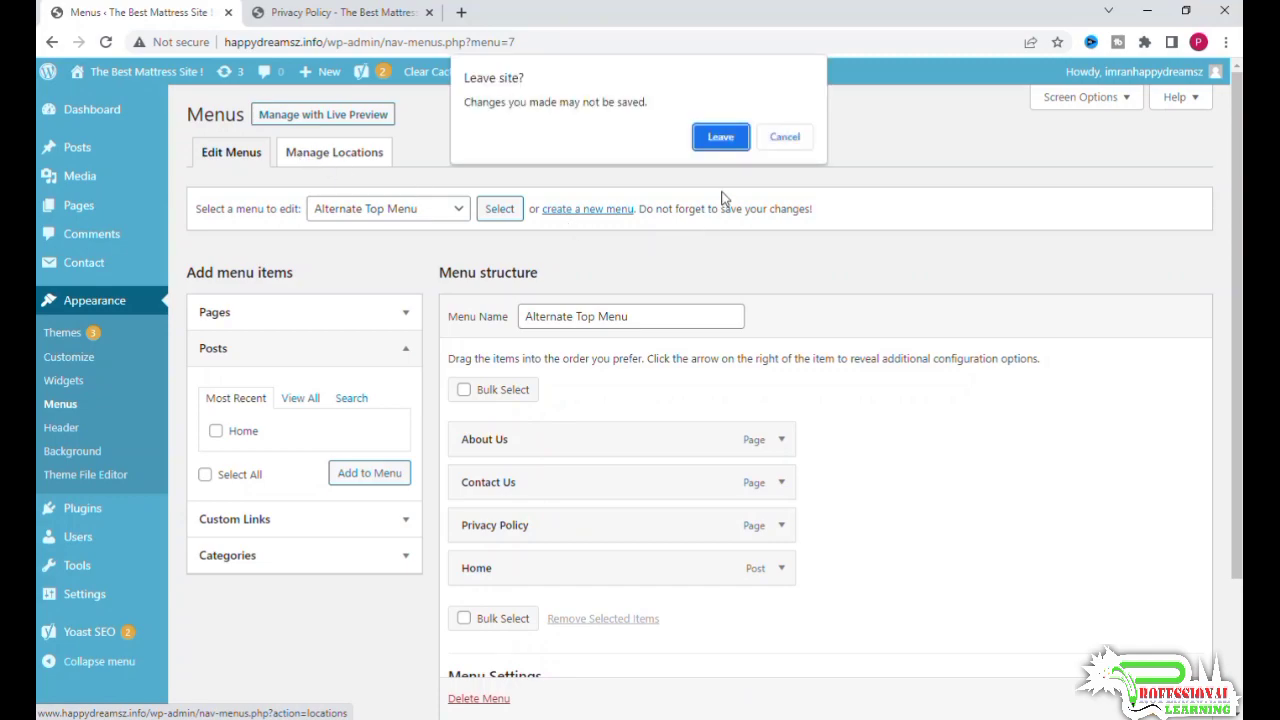
click(784, 137)
scroll(882, 459, down, 1)
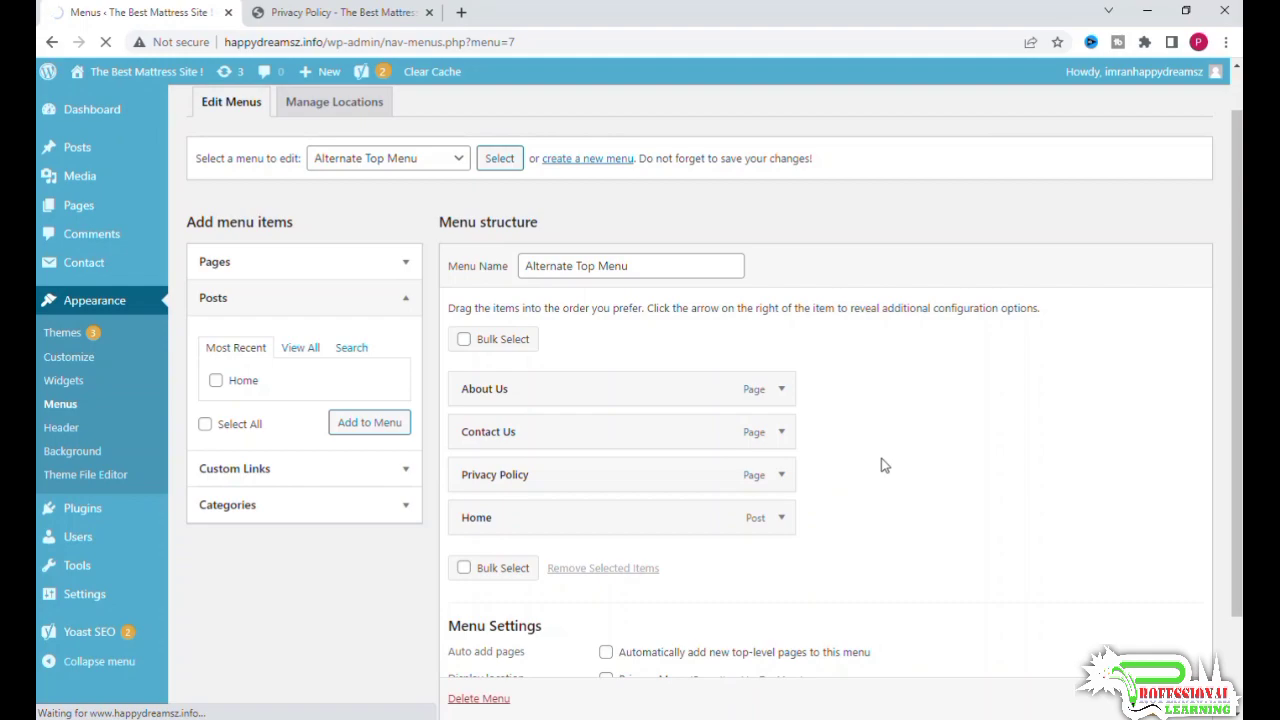
click(318, 108)
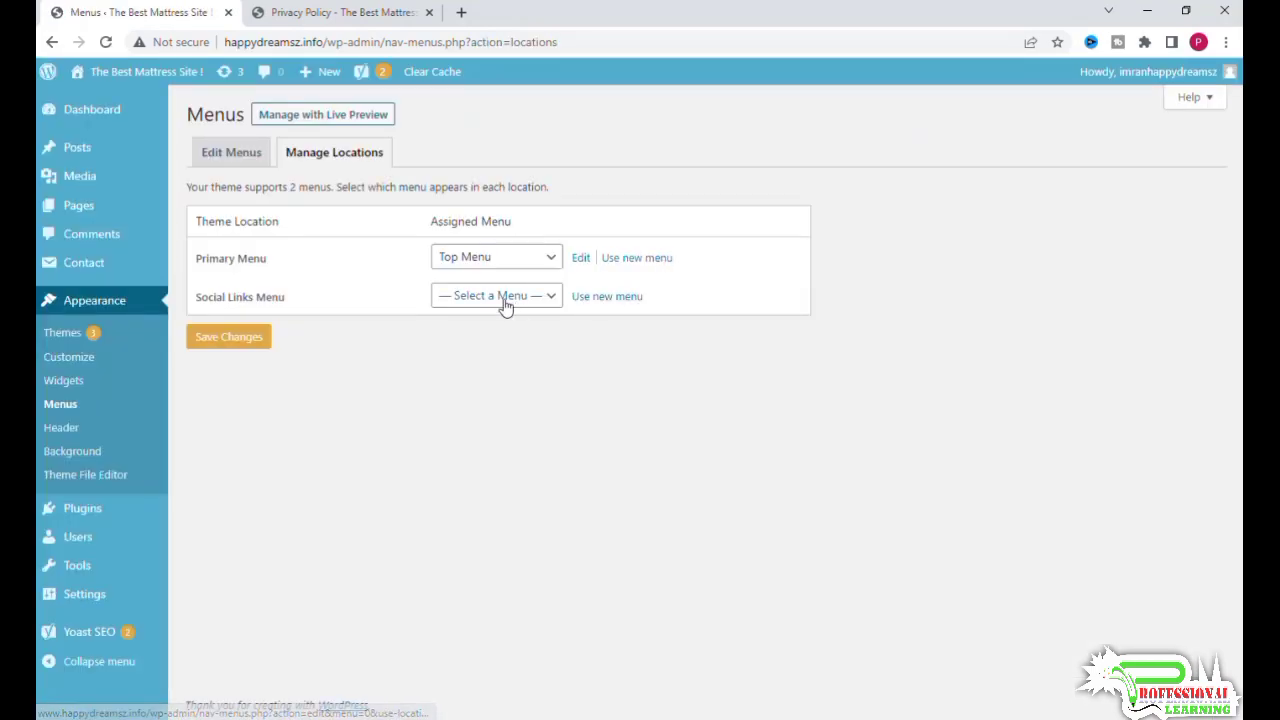
- Assign Alternate Top Menu to the Primary Menu location (not Social Links) and save the locations
click(496, 296)
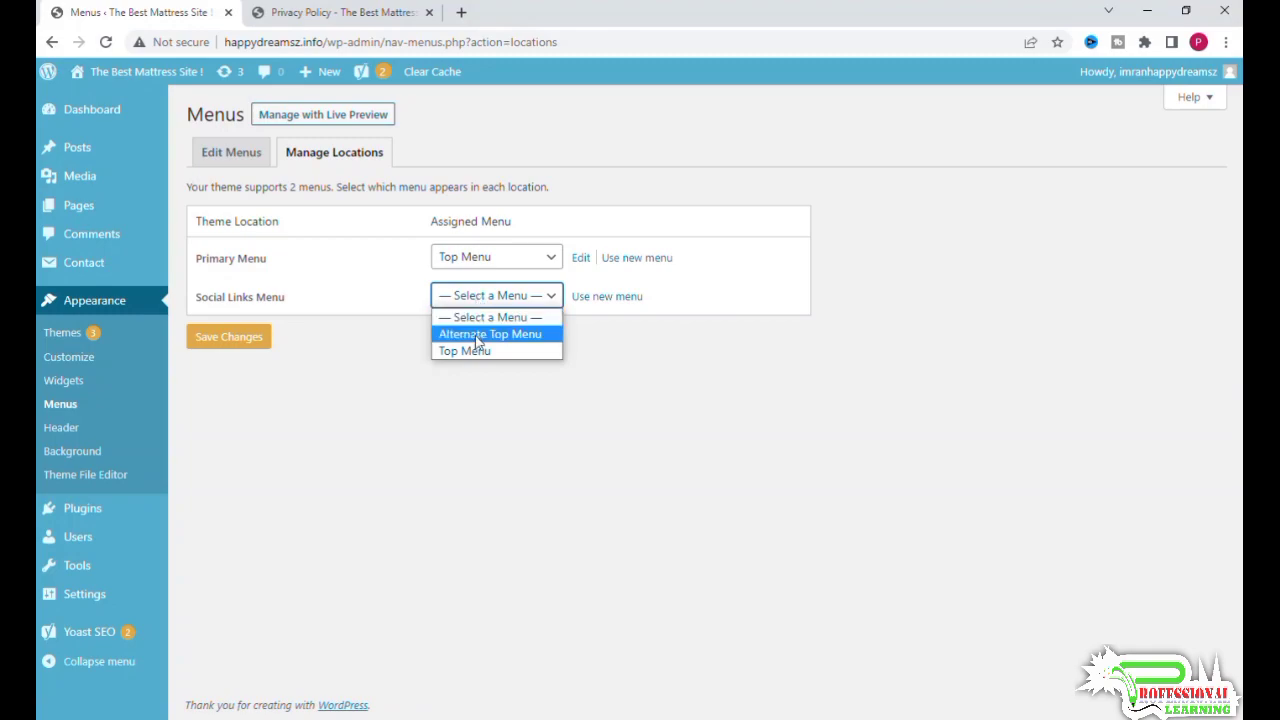
click(480, 332)
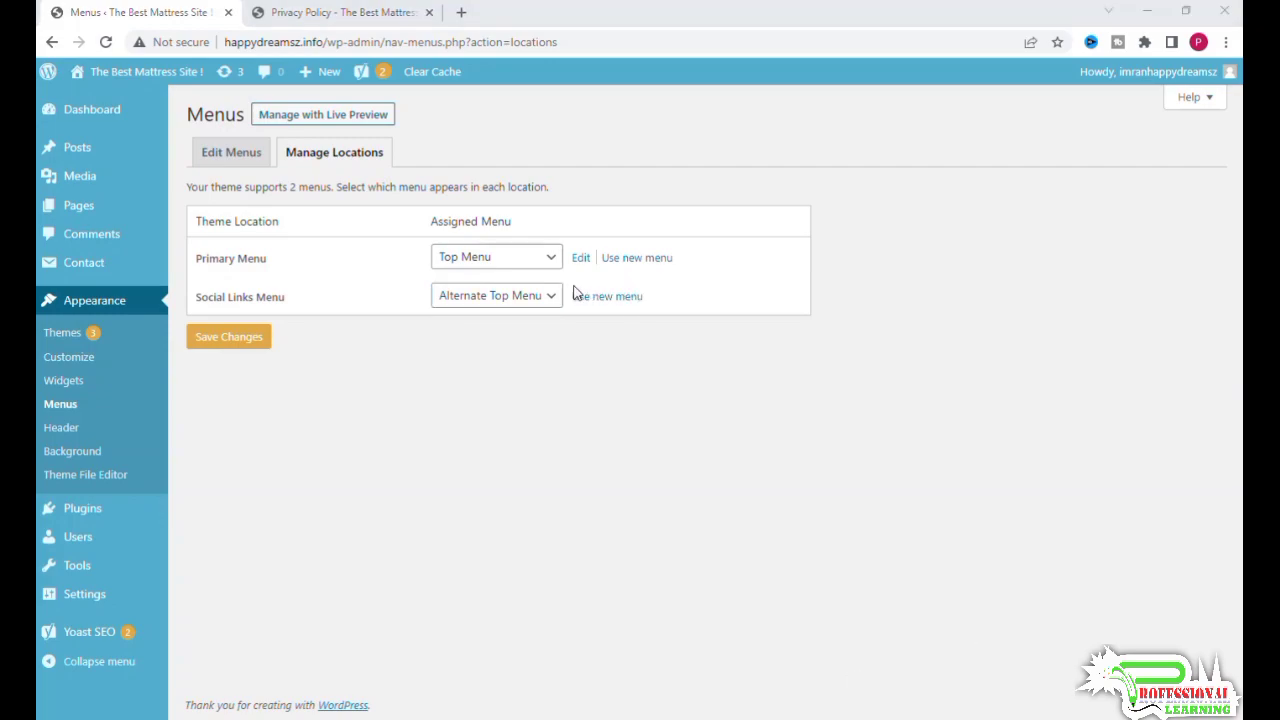
click(543, 300)
click(551, 258)
click(535, 297)
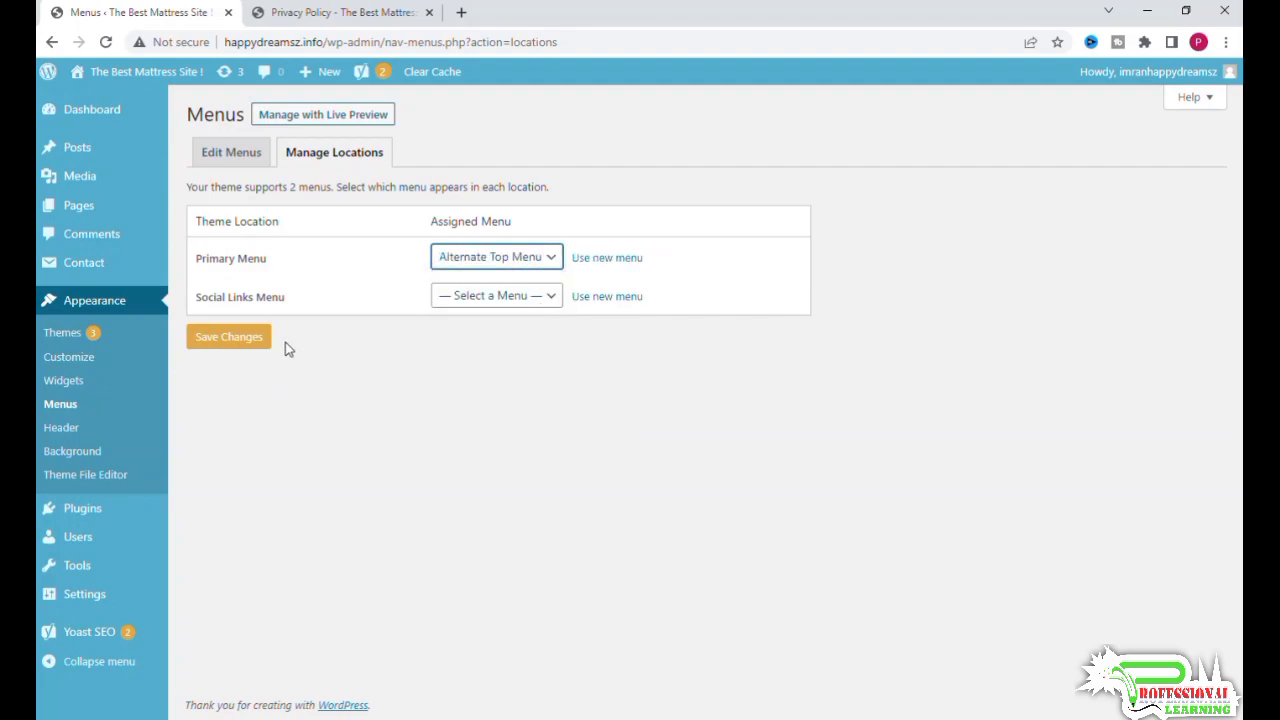
click(228, 336)
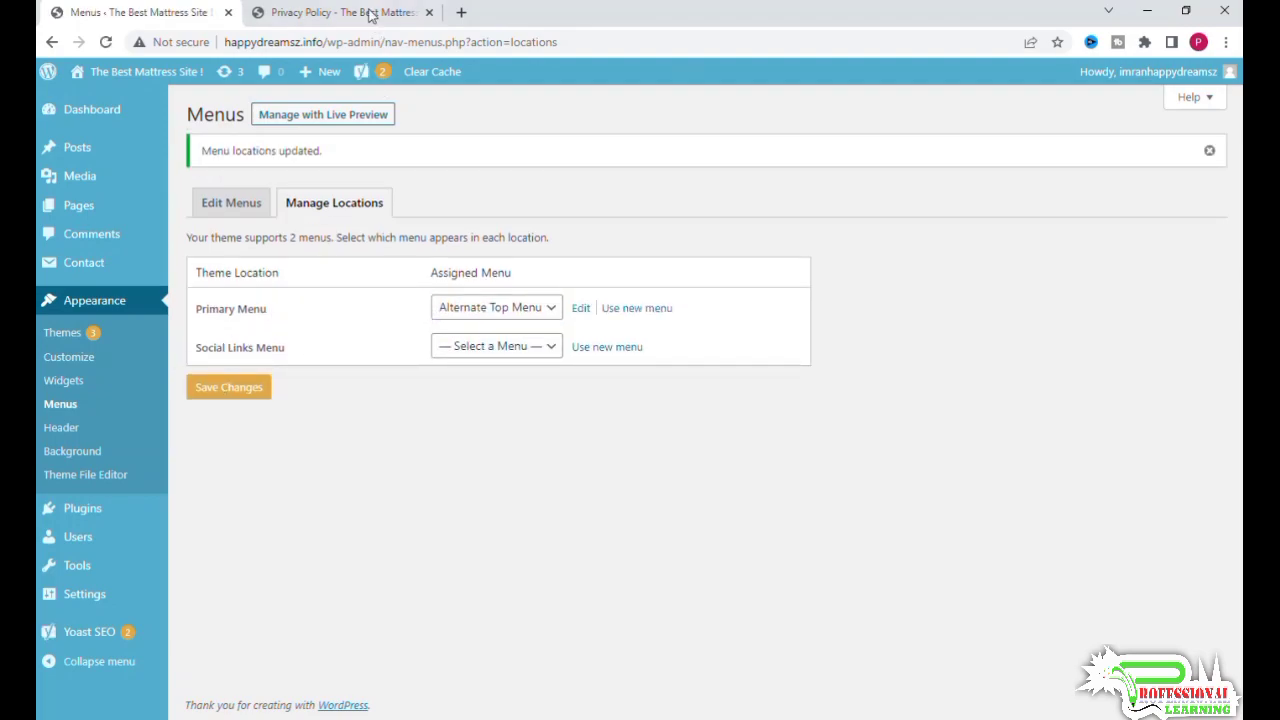
- Reload the live Privacy Policy page to confirm the header shows the alternate menu order
click(340, 12)
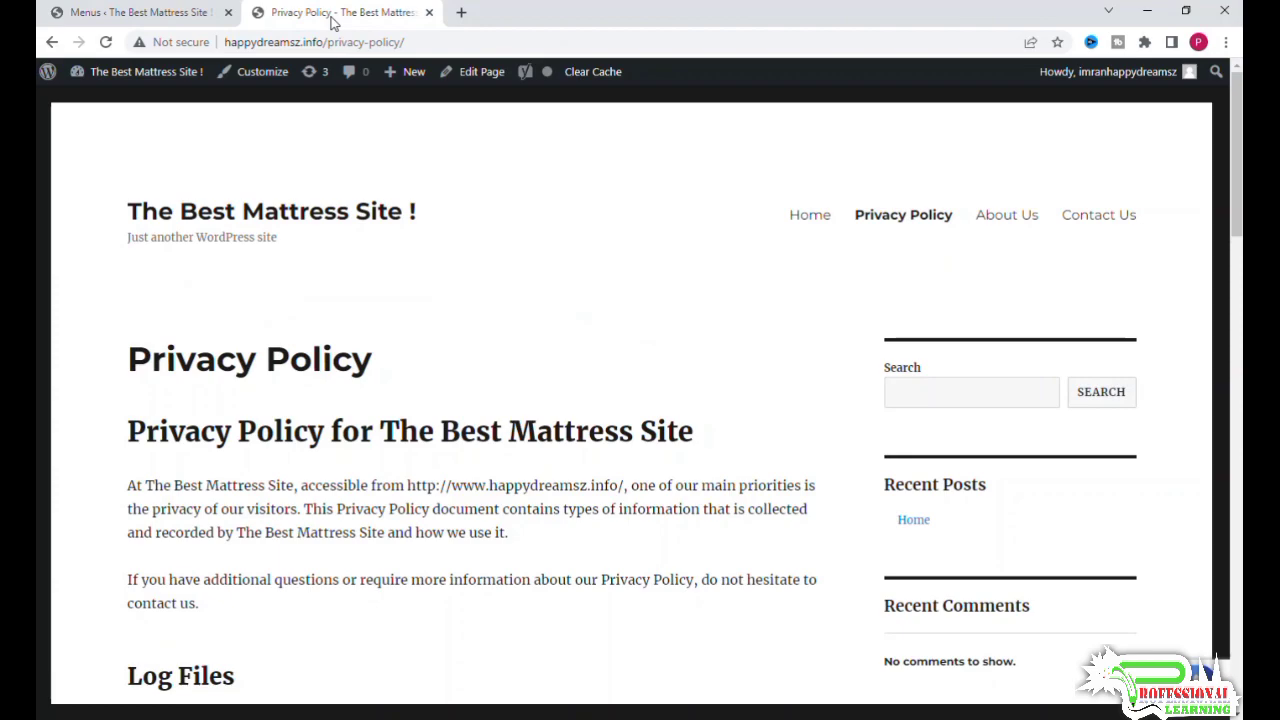
click(106, 42)
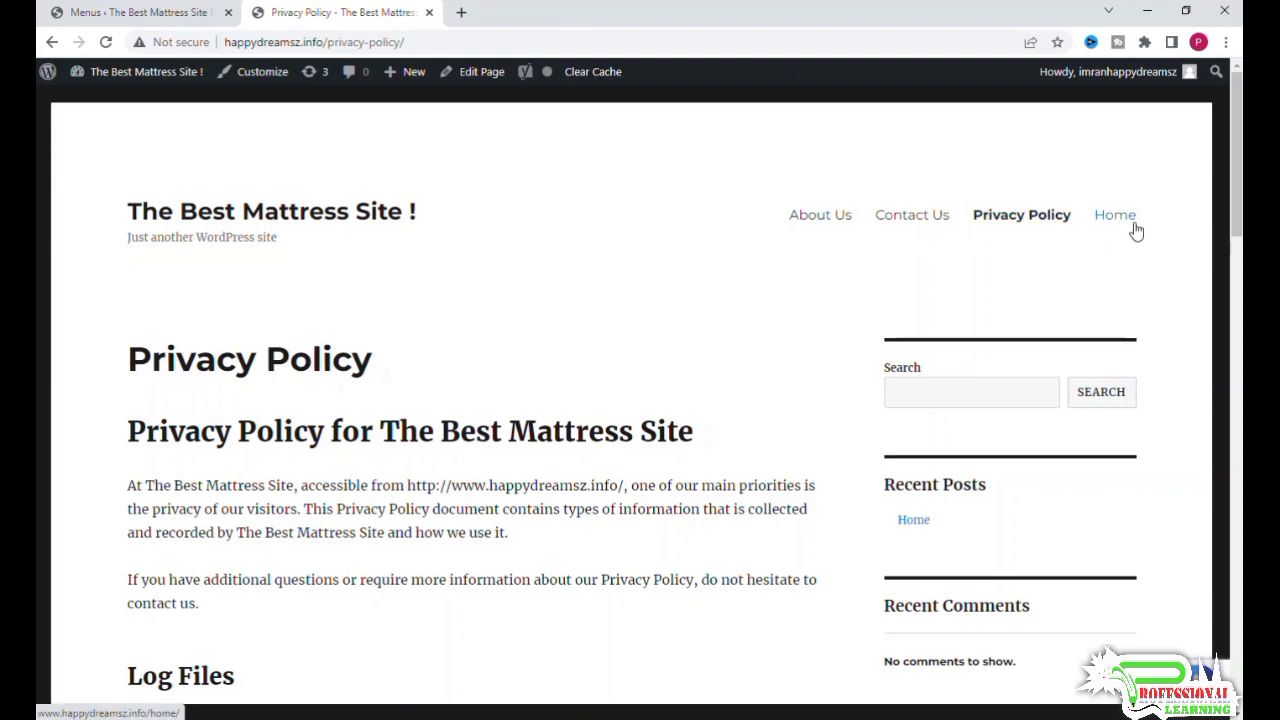
- Delete Alternate Top Menu from Edit Menus and confirm the permanent deletion
click(170, 13)
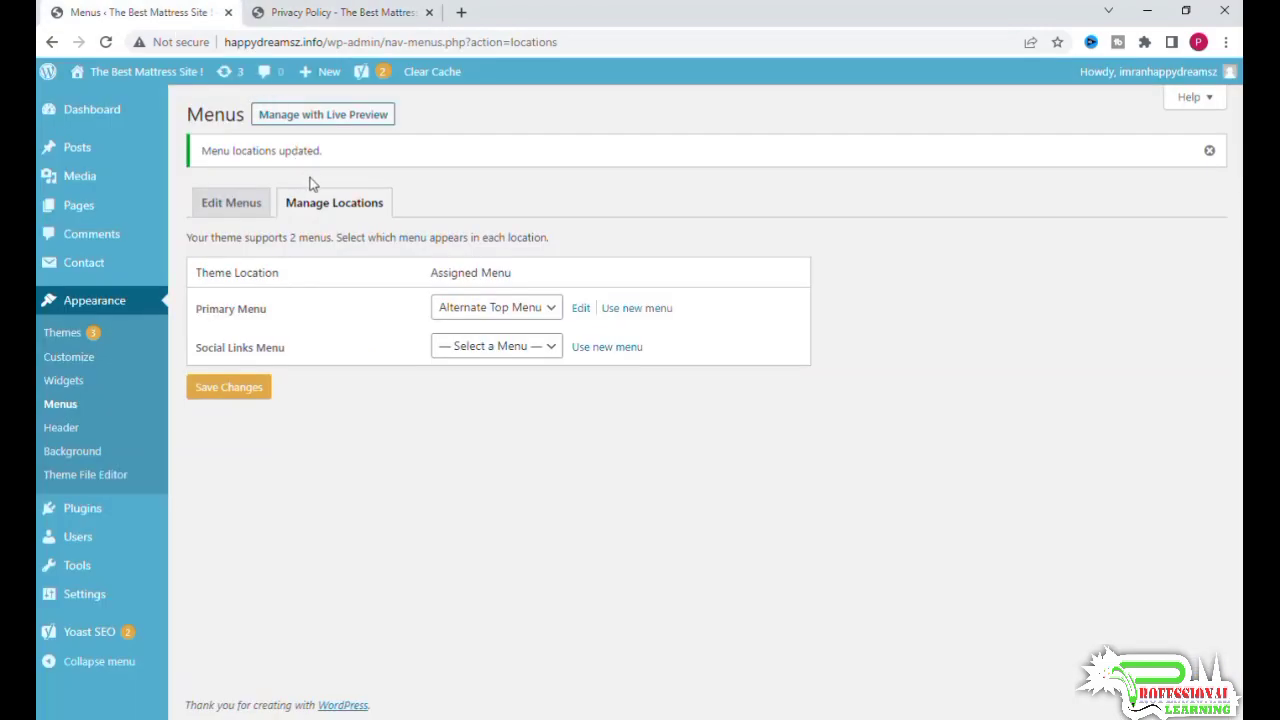
click(231, 202)
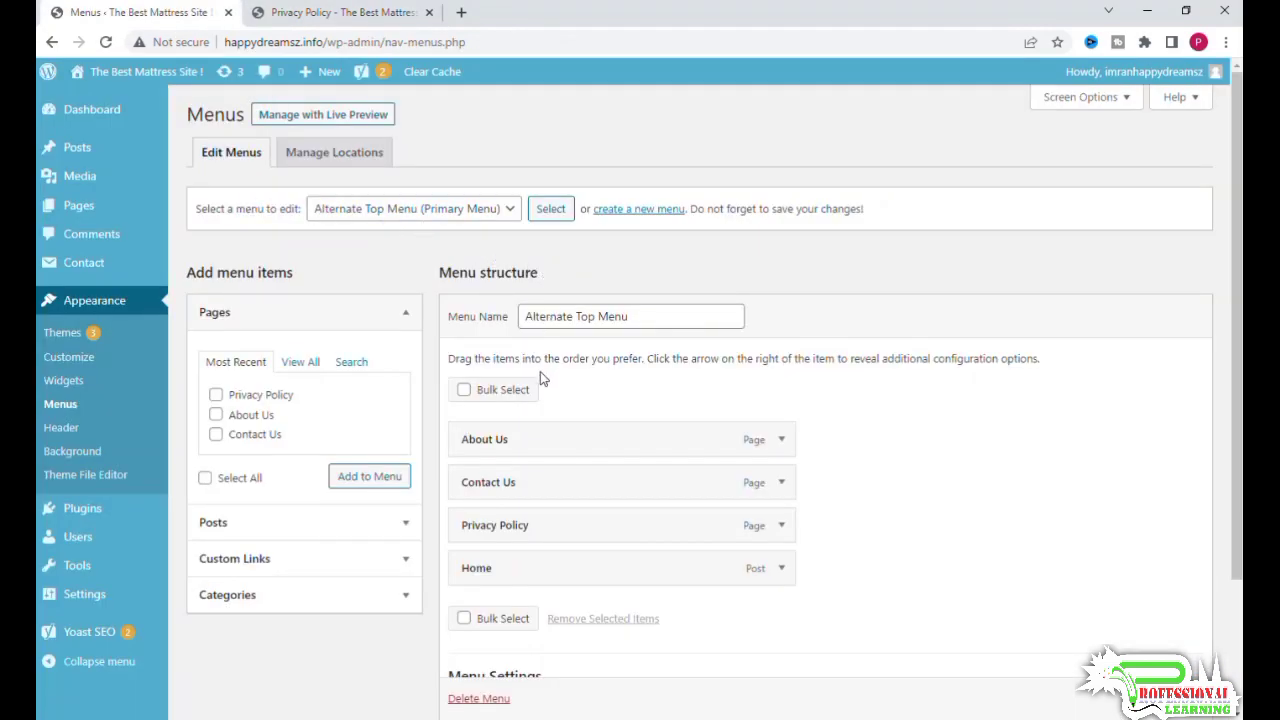
scroll(620, 430, down, 3)
scroll(620, 430, down, 1)
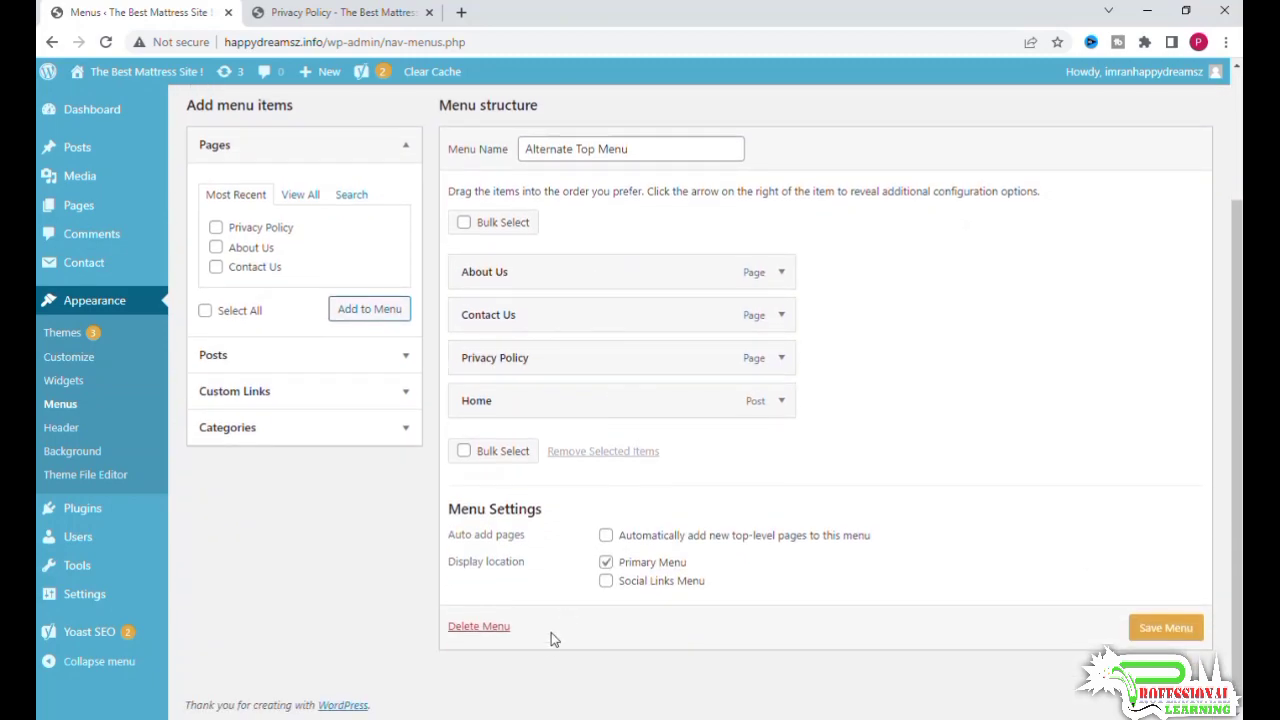
click(479, 626)
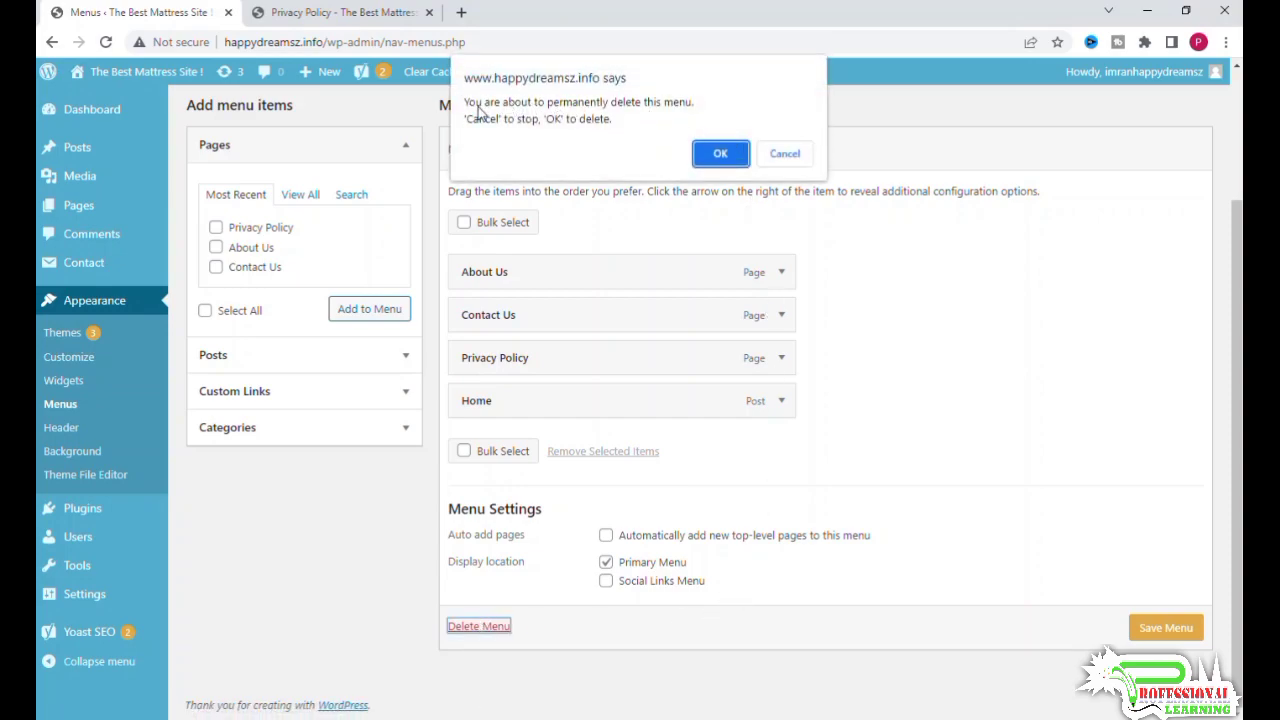
click(721, 153)
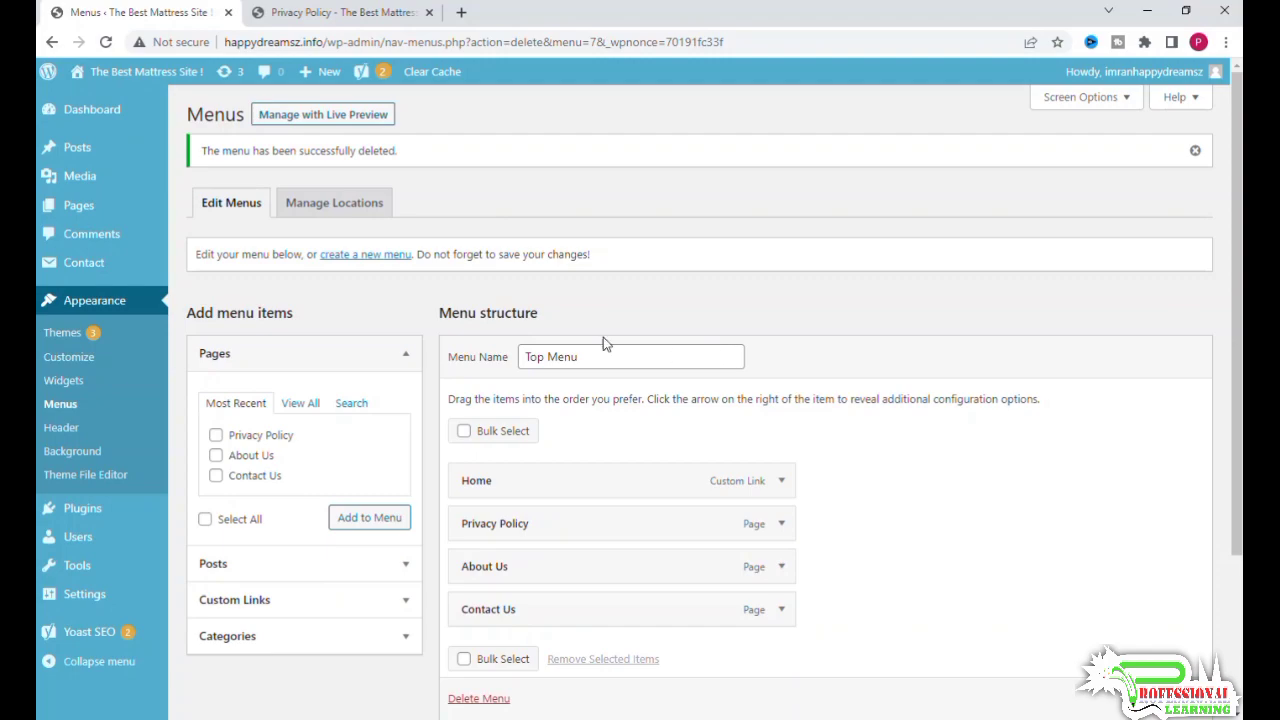
- In Manage Locations, choose Top Menu again for the Primary Menu location
click(362, 202)
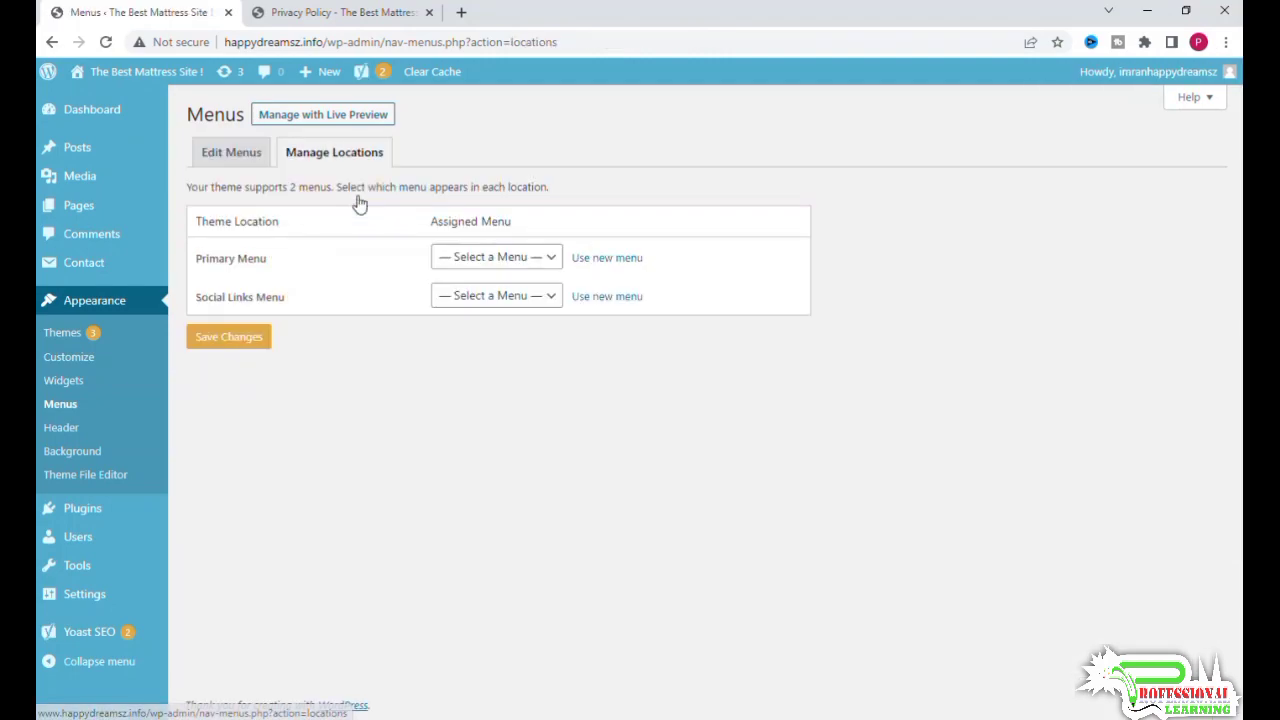
click(496, 257)
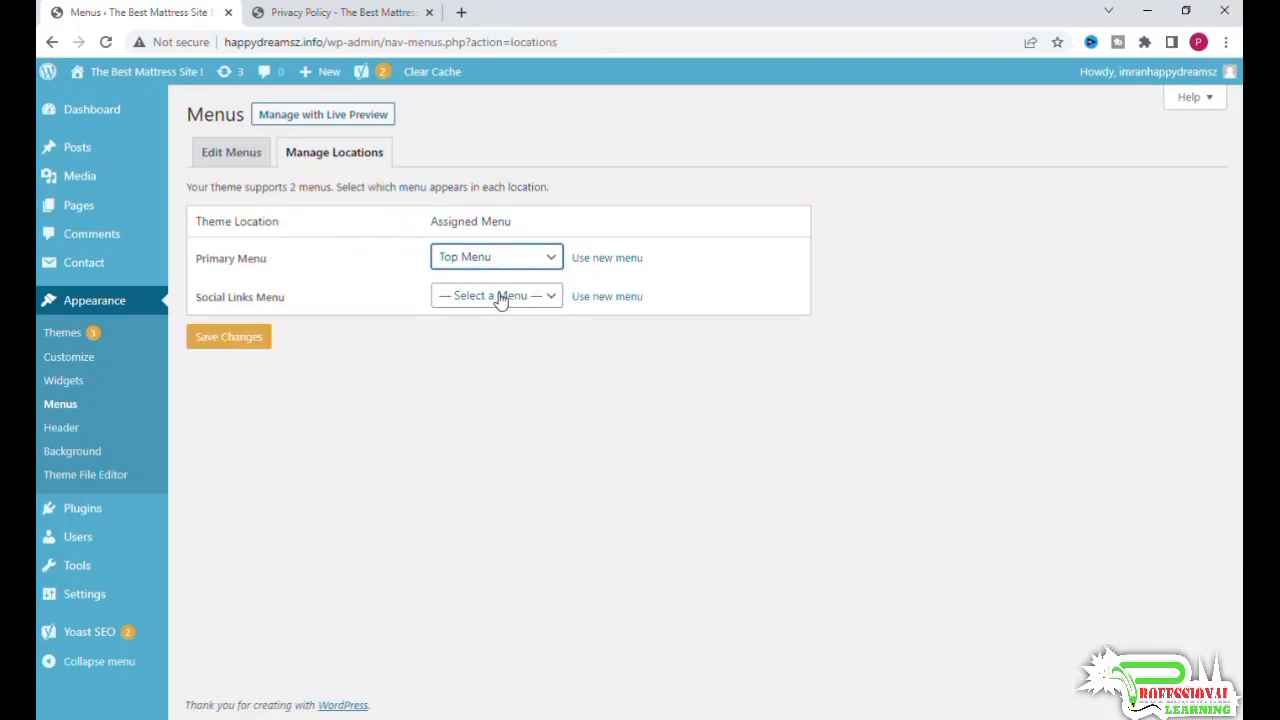